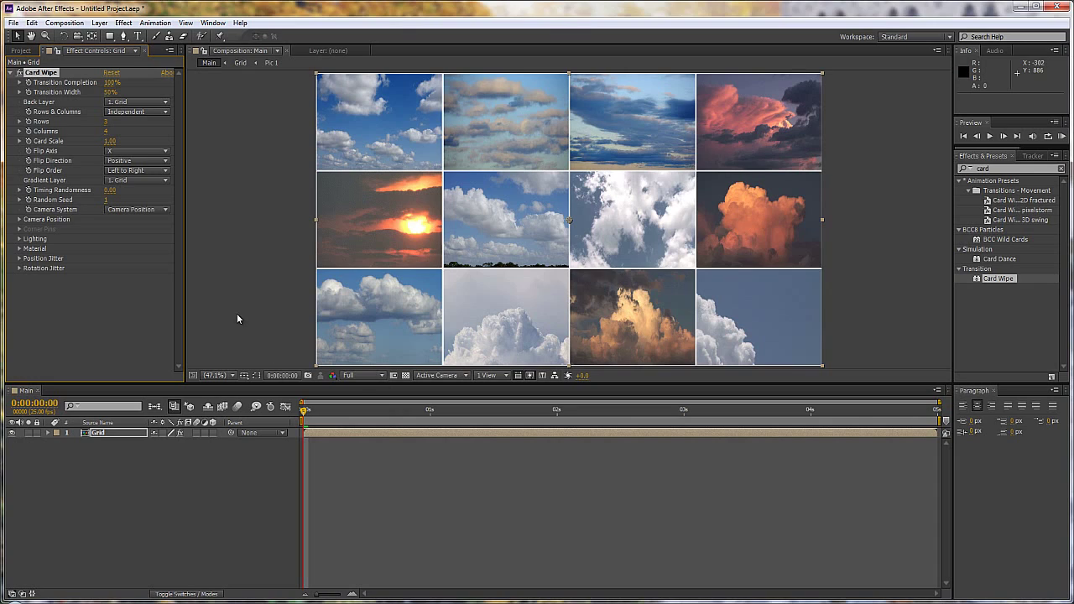
Step: Preview the Grid layer's card wipe by scrubbing Transition Completion, leaving it at 0%
left_click(91, 434)
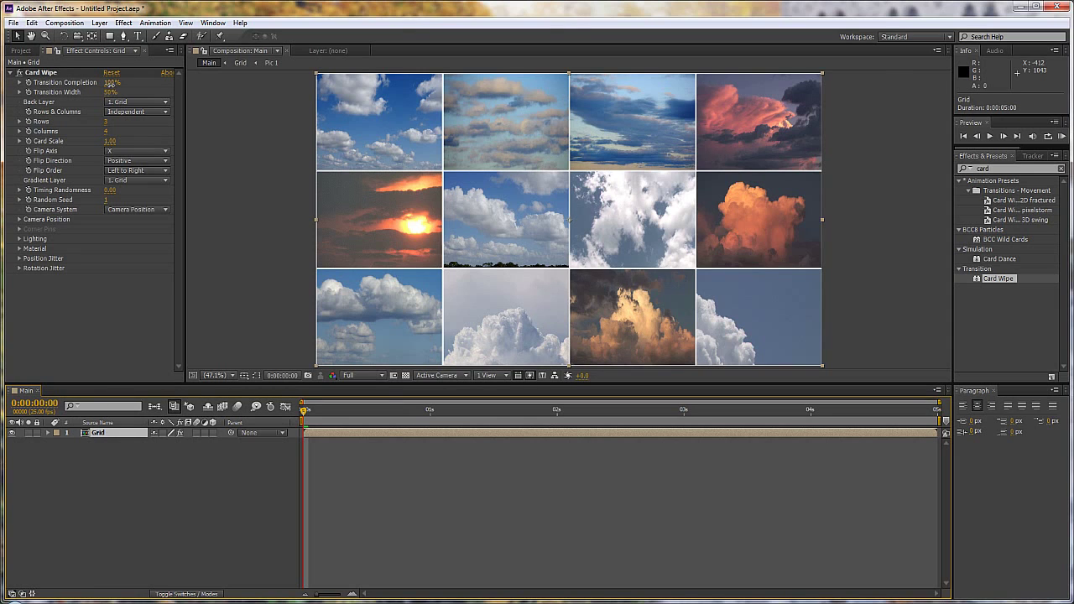
left_click_drag(112, 82, 62, 90)
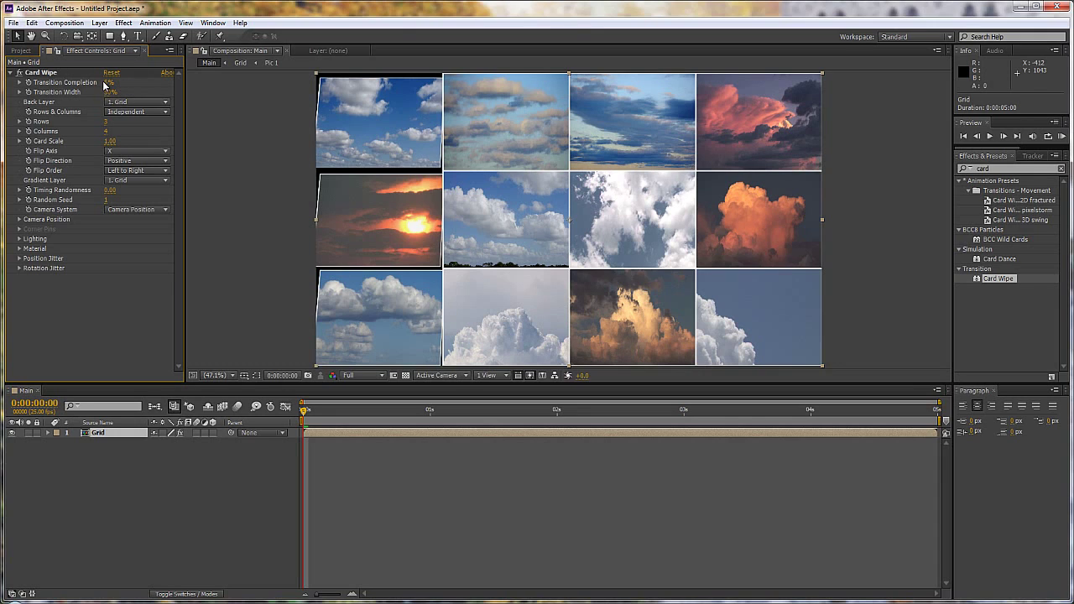
left_click_drag(106, 85, 85, 128)
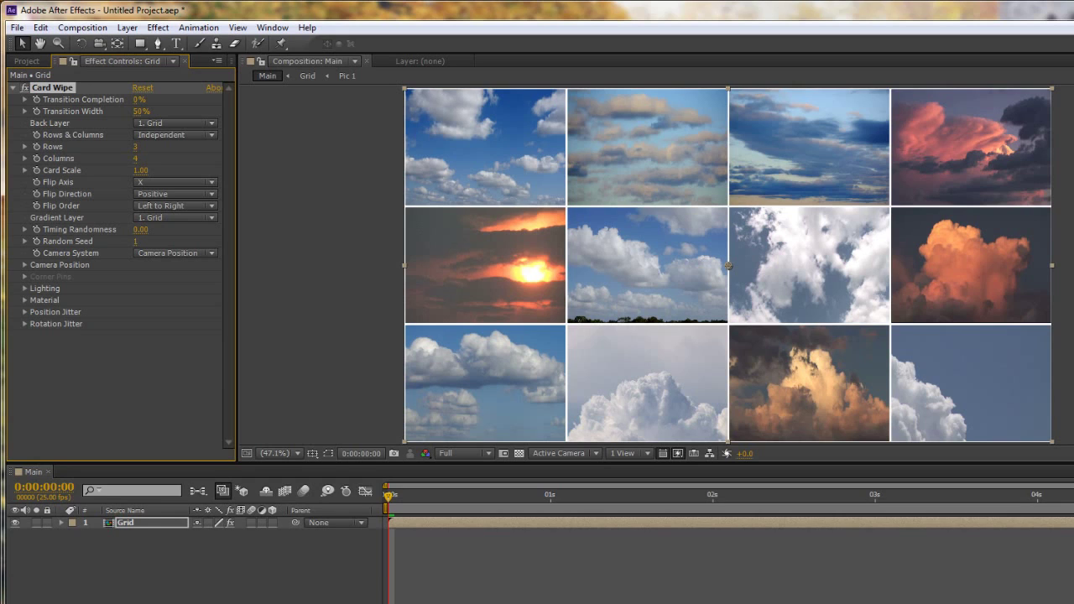
Step: Create a new cyan solid layer named BG
key("ctrl+y")
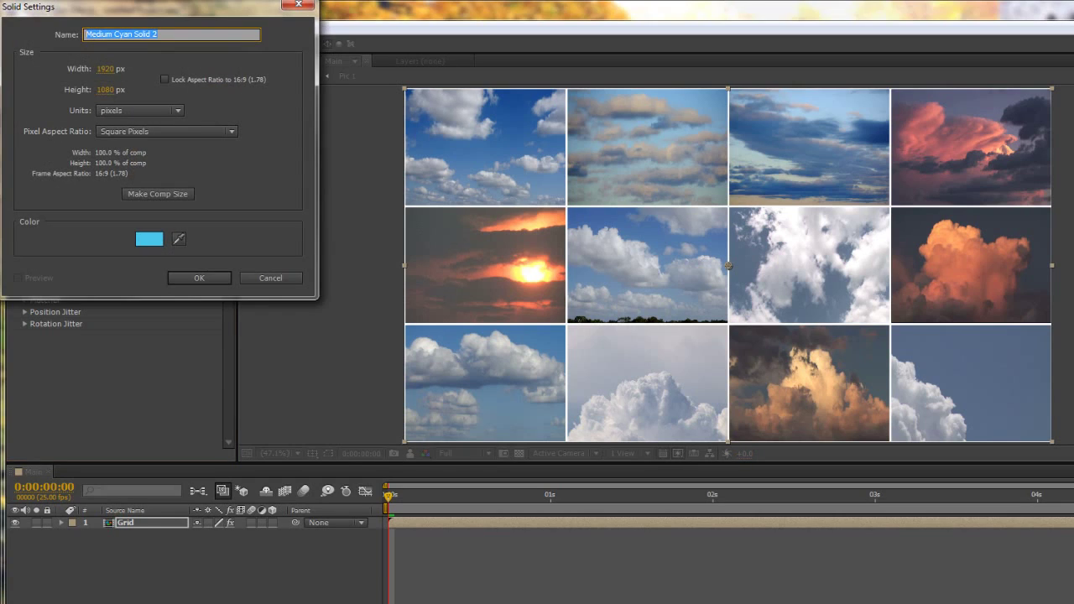
type("BG")
left_click(214, 277)
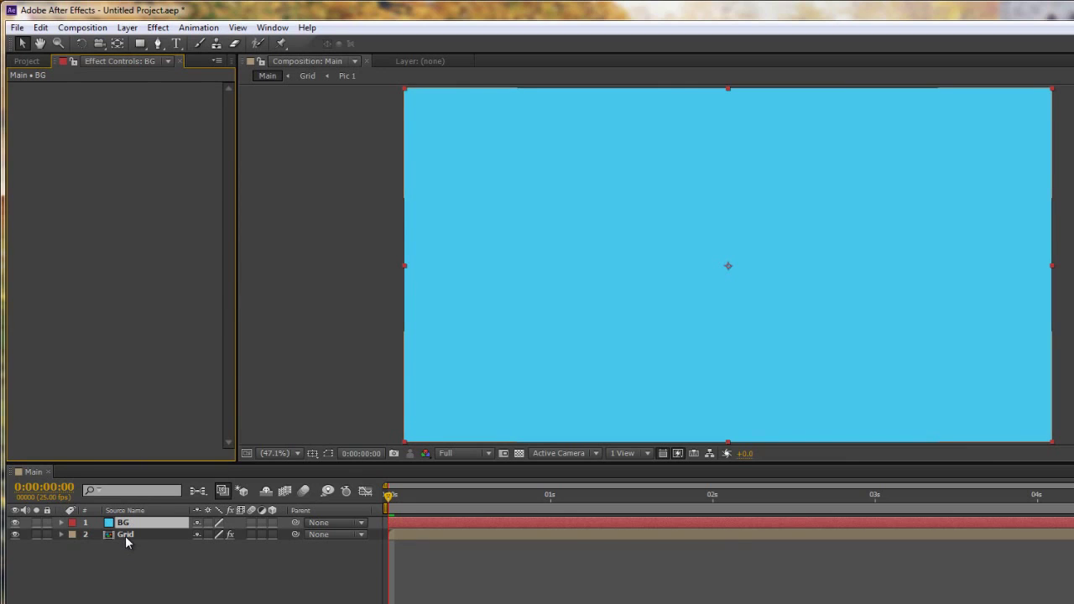
Step: Set the Grid's Card Wipe Back Layer to 1. BG and preview the wipe revealing it
left_click(125, 536)
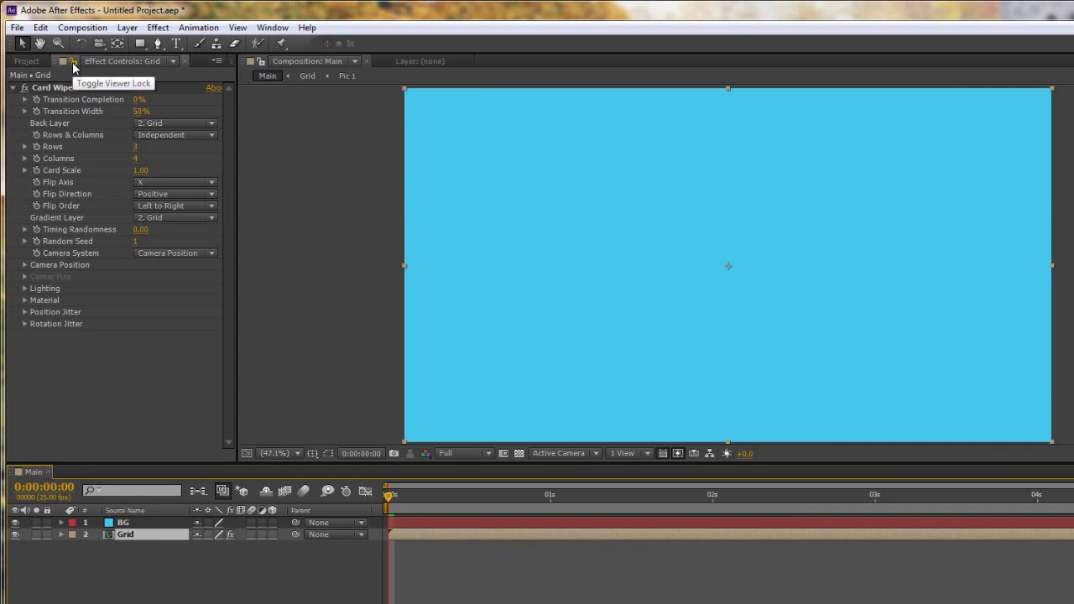
left_click(73, 63)
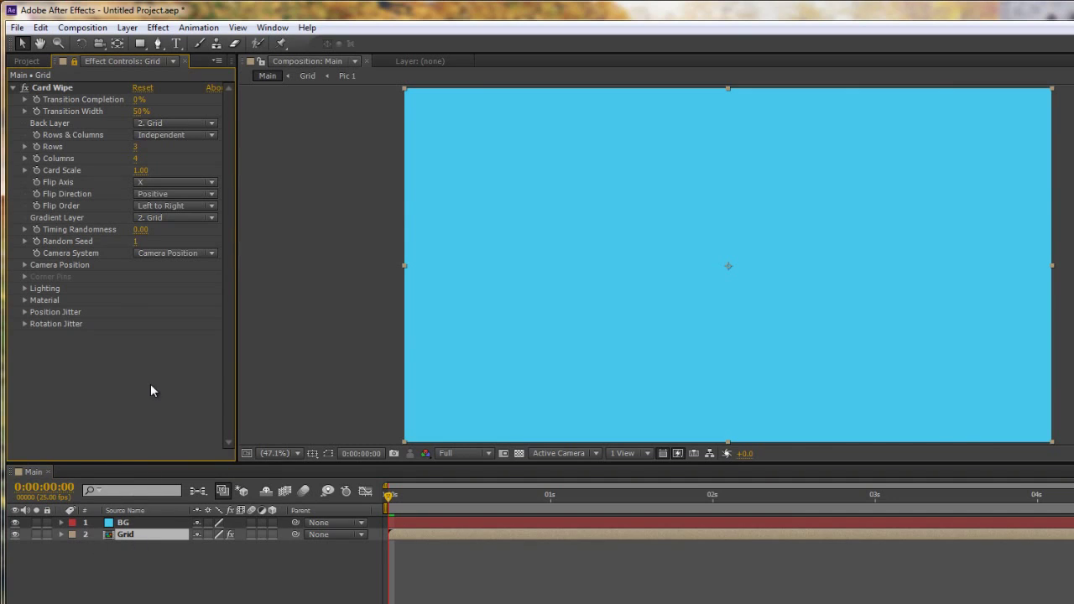
left_click(14, 523)
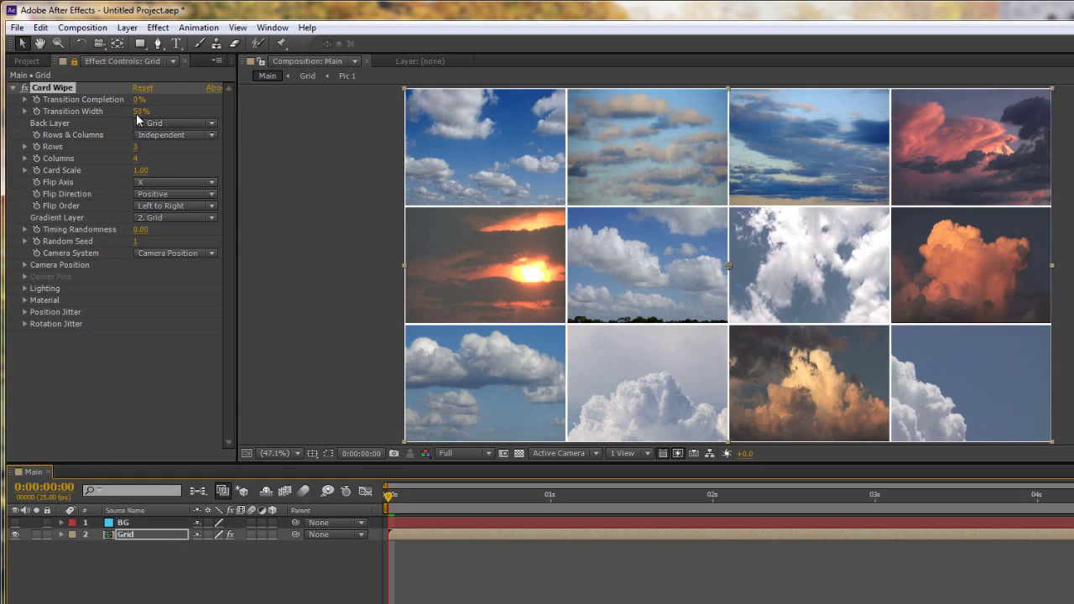
left_click(212, 124)
left_click(167, 158)
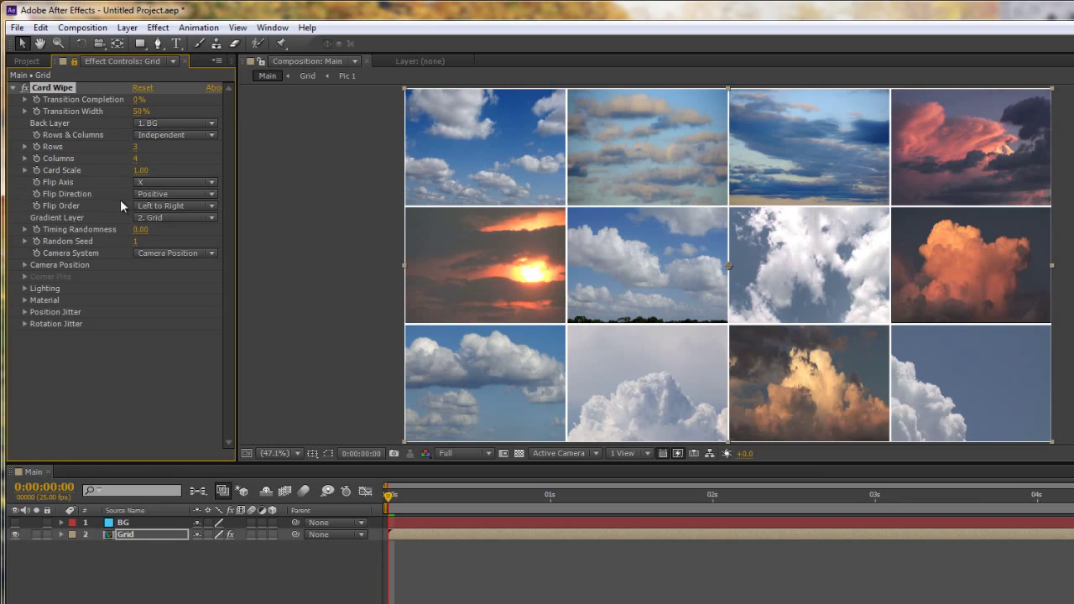
mouse_move(131, 101)
left_mouse_down()
mouse_move(234, 107)
mouse_move(125, 111)
left_mouse_up()
Step: Apply Fractal Noise, found by searching 'frac', to the visible BG layer
left_click(14, 523)
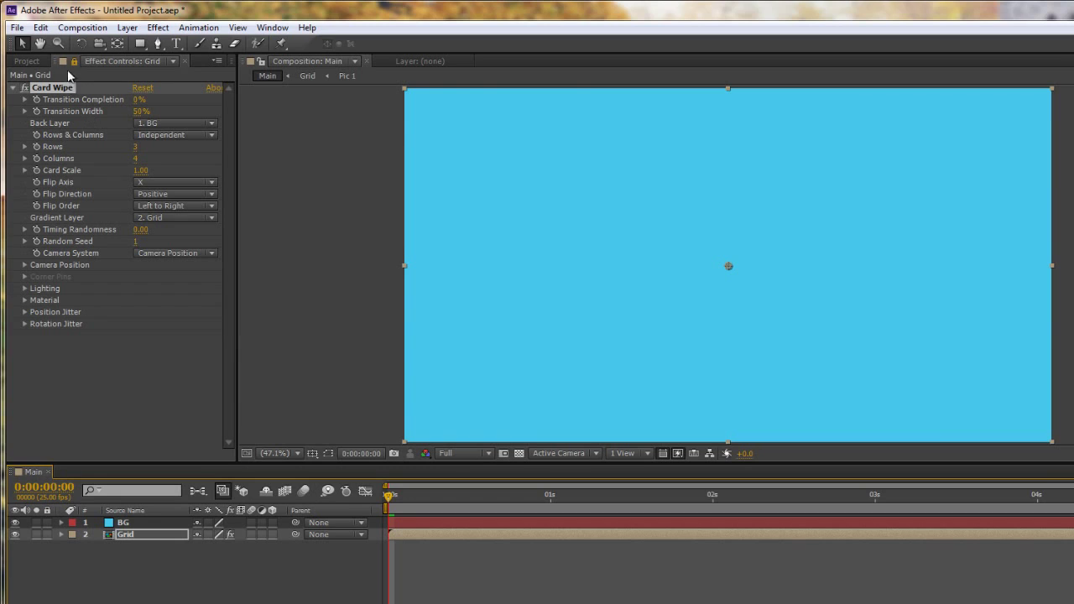
left_click(65, 62)
left_click(109, 523)
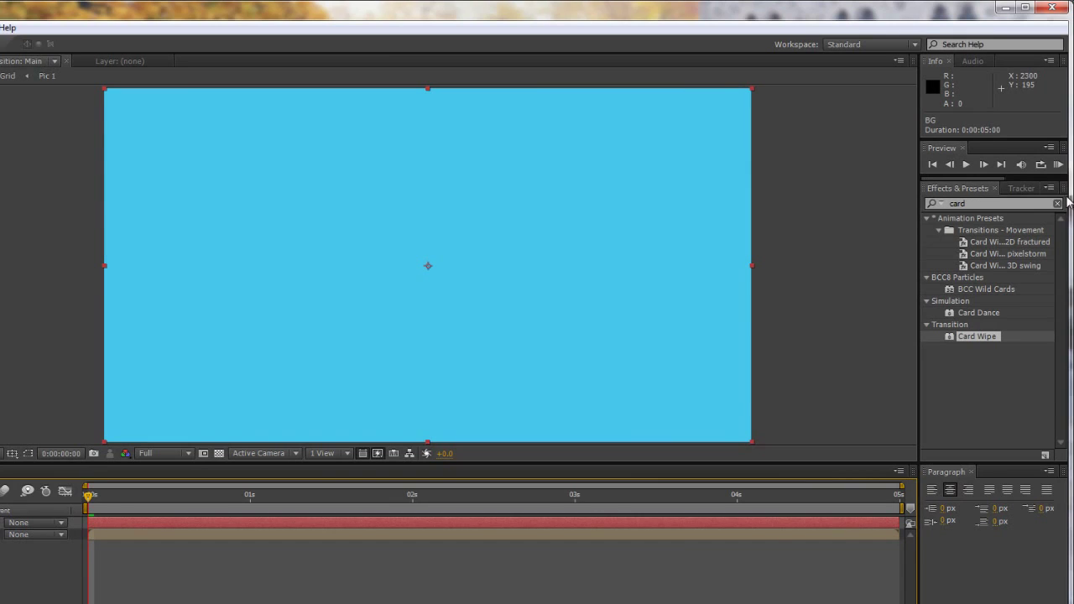
left_click(1057, 203)
left_click(1013, 206)
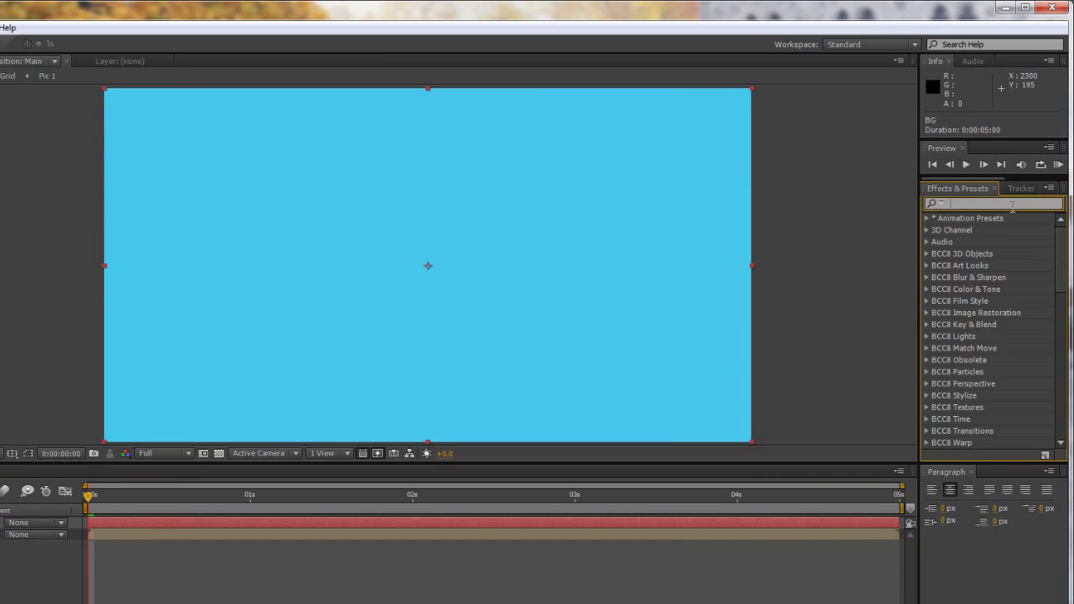
type("frac")
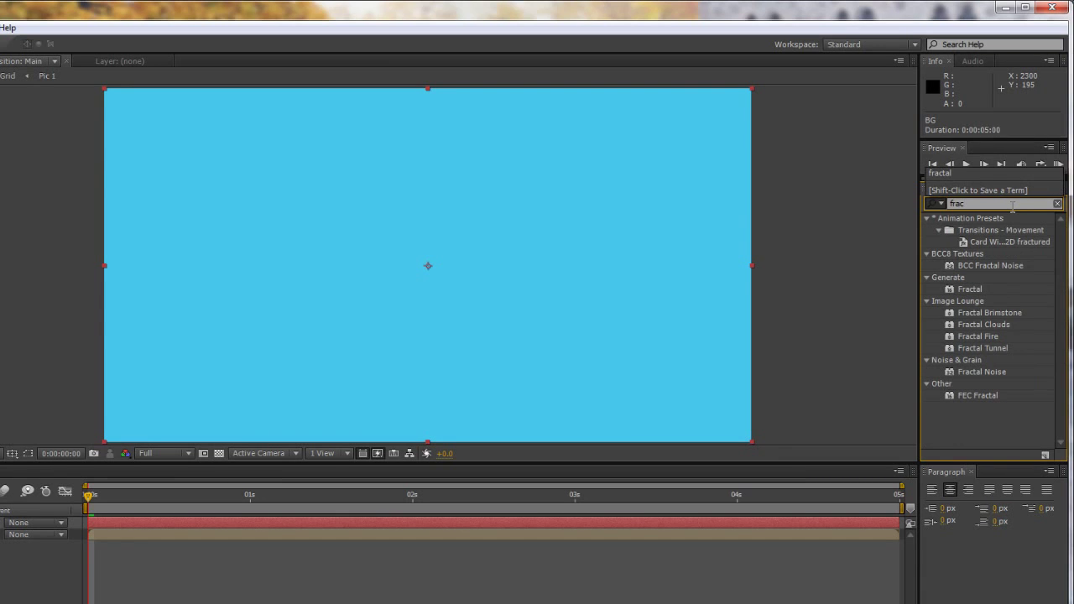
left_click(975, 374)
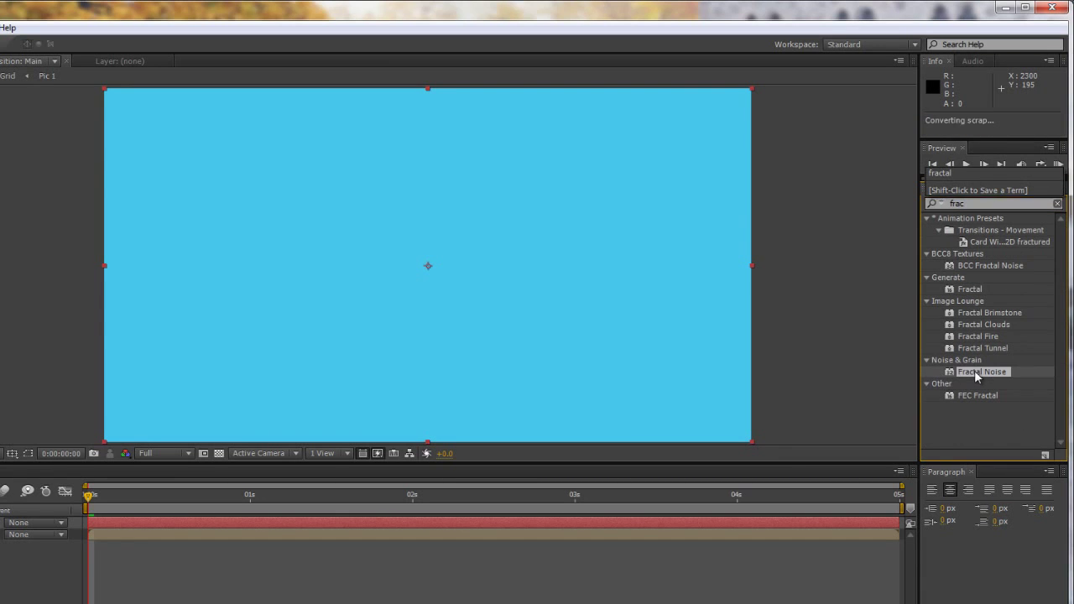
left_click_drag(975, 375, 563, 278)
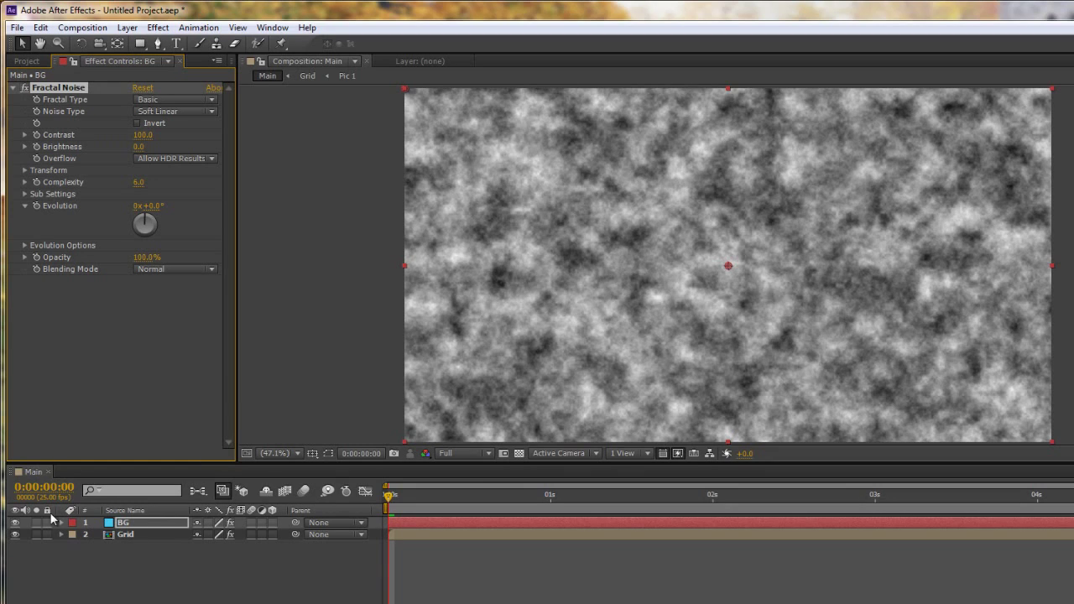
Step: Hide the BG layer and scrub the Grid's Transition Completion from 0% to 100% and back
left_click(14, 522)
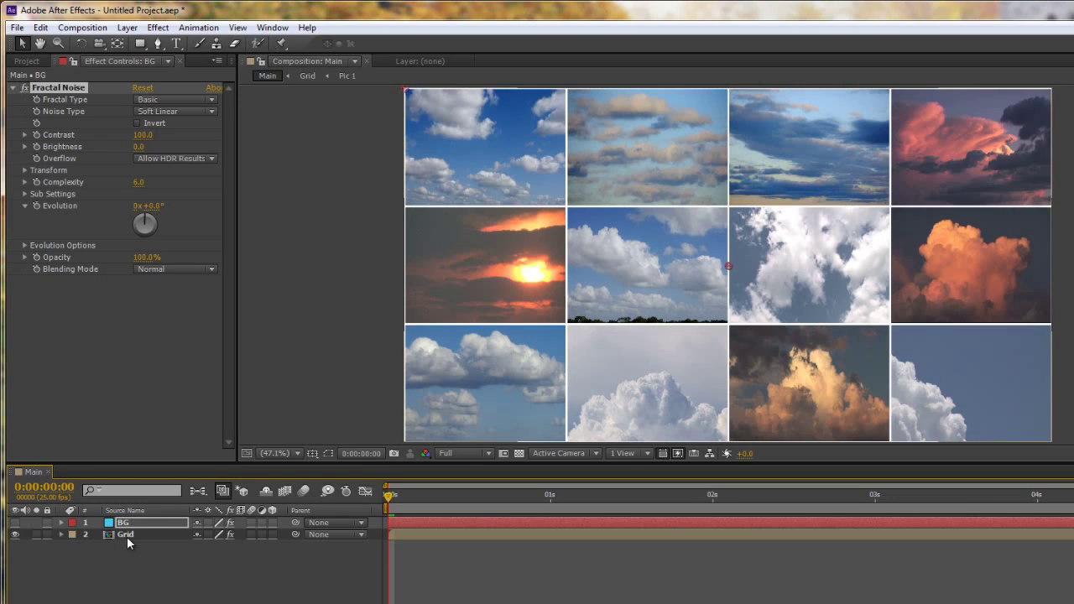
left_click(126, 535)
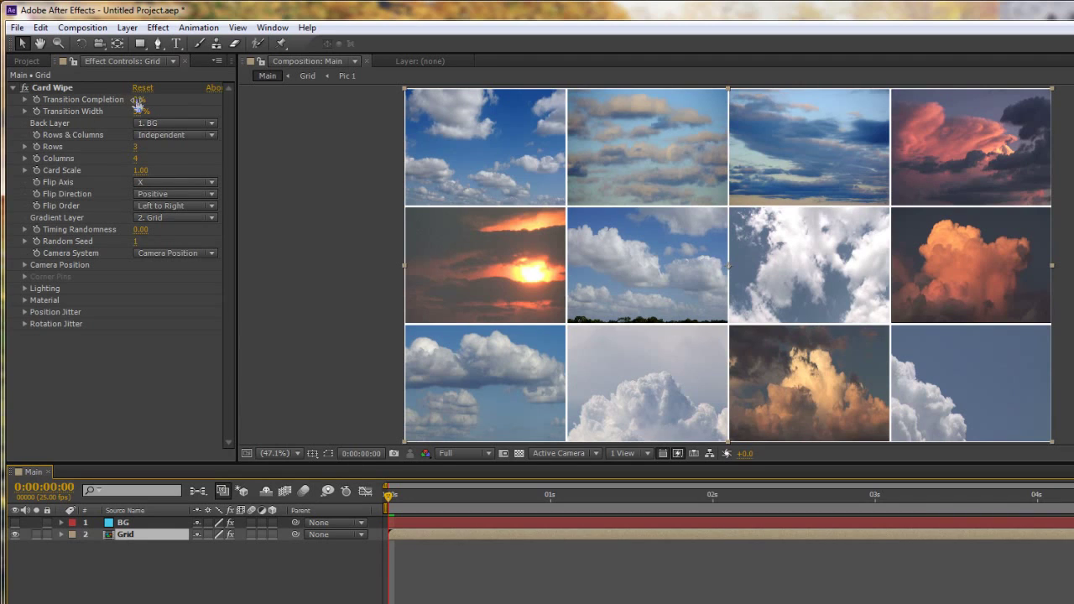
mouse_move(137, 101)
left_mouse_down()
mouse_move(223, 99)
mouse_move(149, 102)
left_mouse_up()
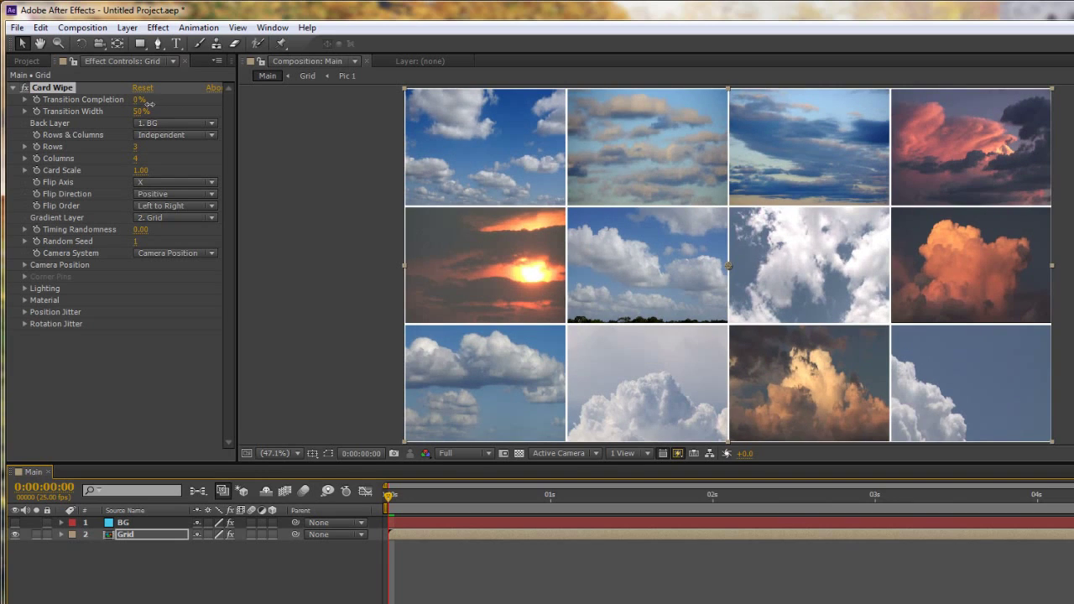
Step: Pre-compose the BG noise layer into BG Comp 1
left_click(124, 522)
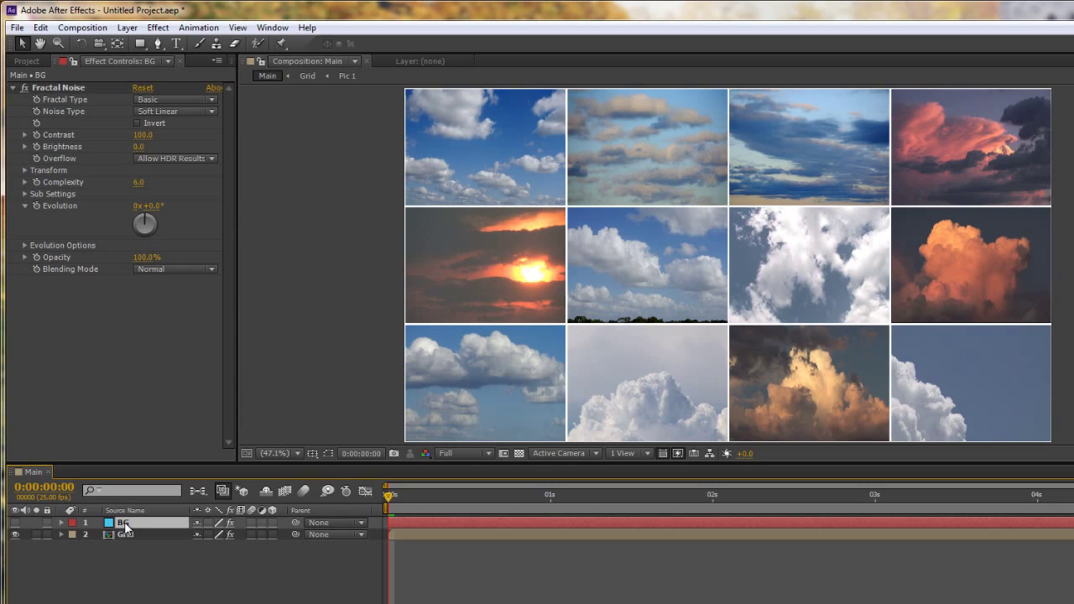
key("ctrl+shift+c")
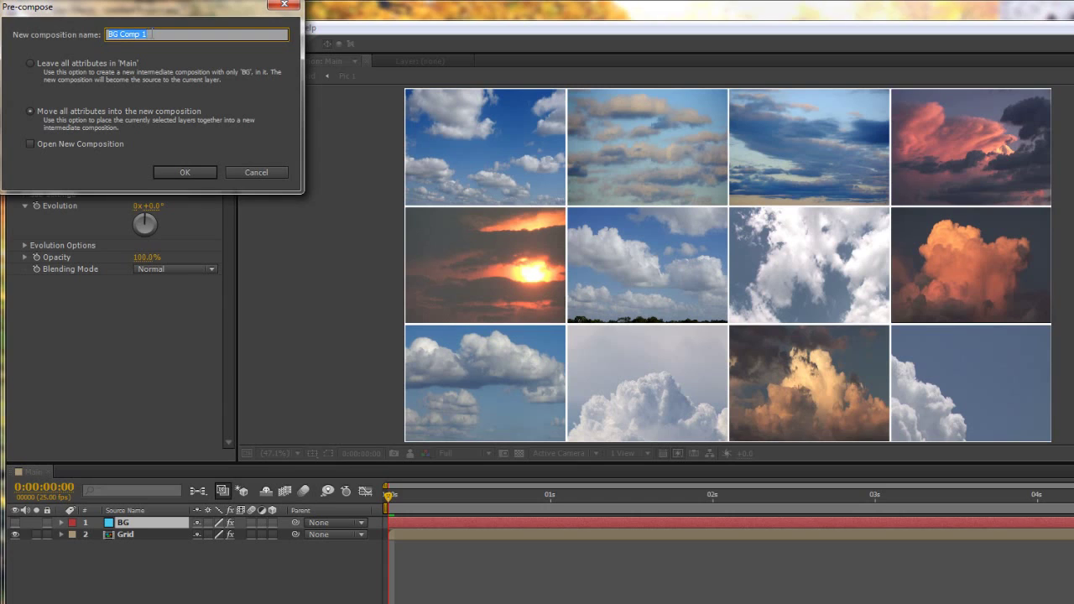
left_click(183, 173)
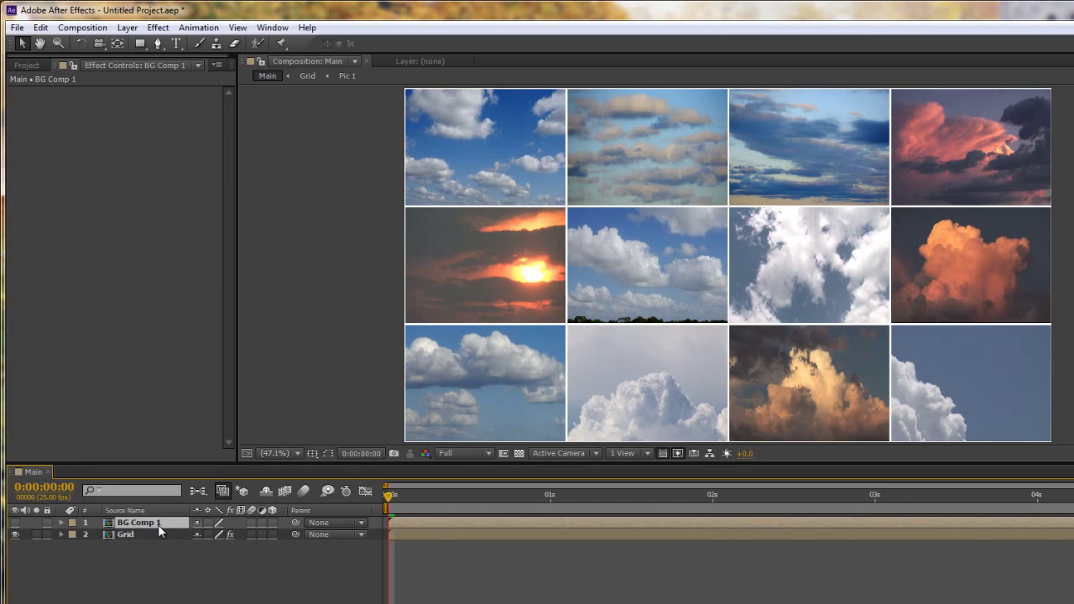
Step: Pin the Grid's Card Wipe settings and preview the wipe with BG Comp 1 behind the cards
left_click(124, 534)
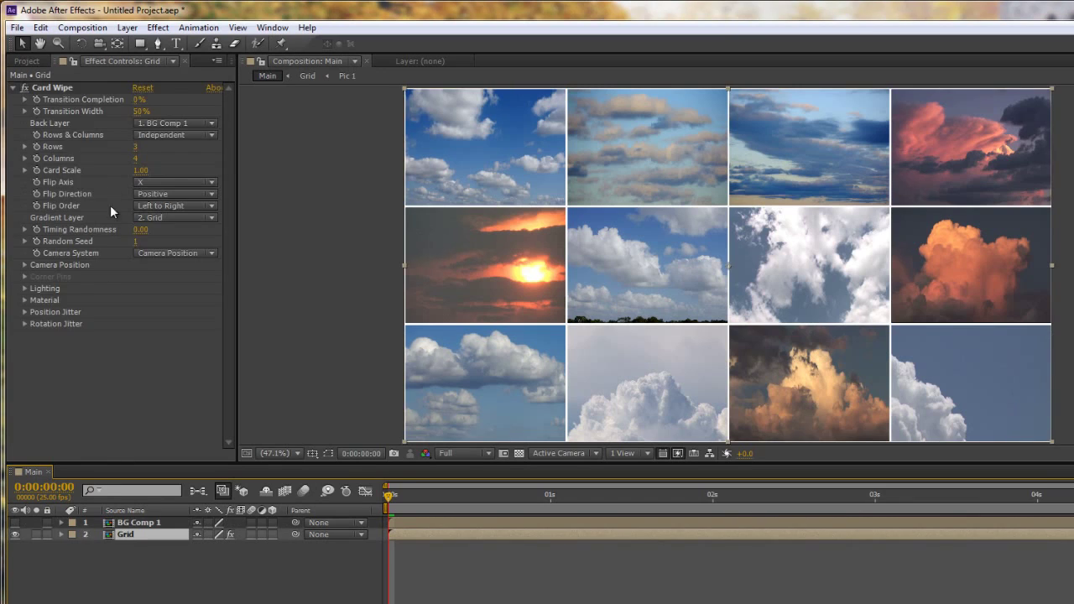
left_click(73, 61)
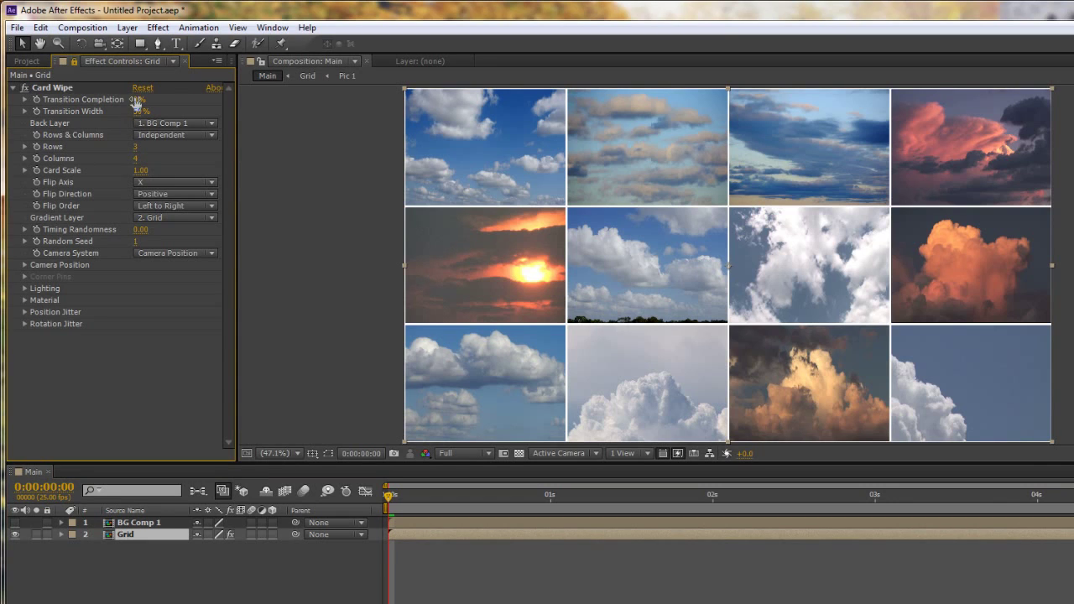
left_click_drag(135, 99, 157, 115)
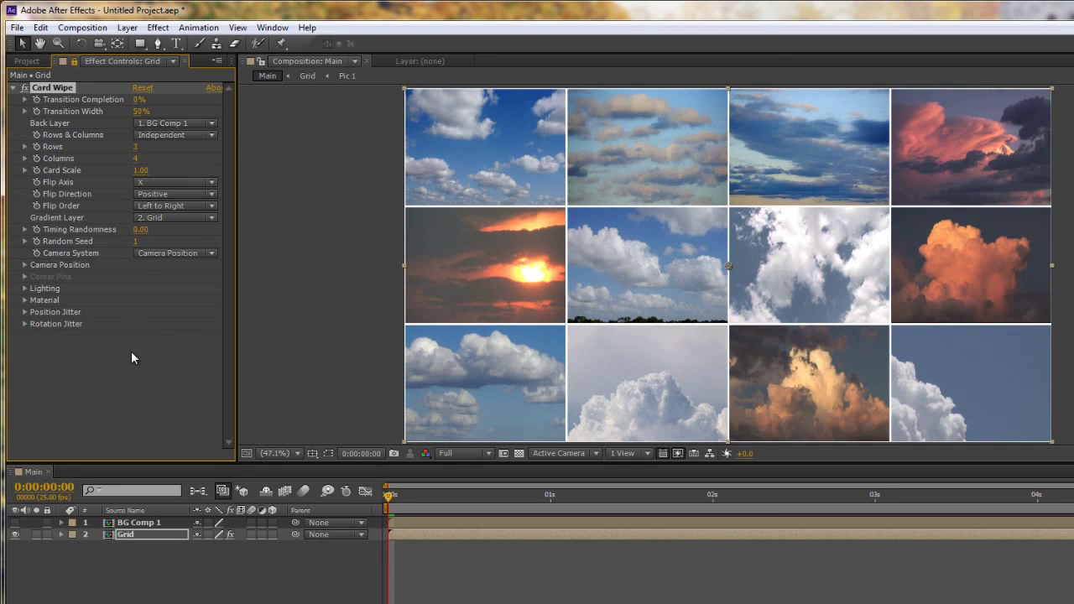
Step: Import the 3D sea.mpeg video clip into the project
left_click(26, 61)
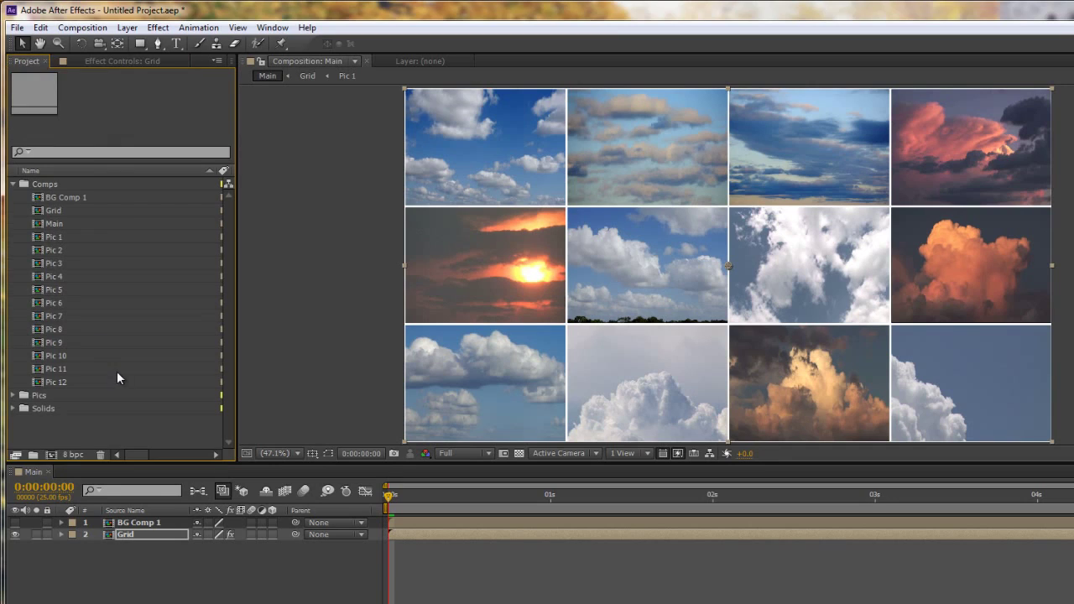
double_click(67, 421)
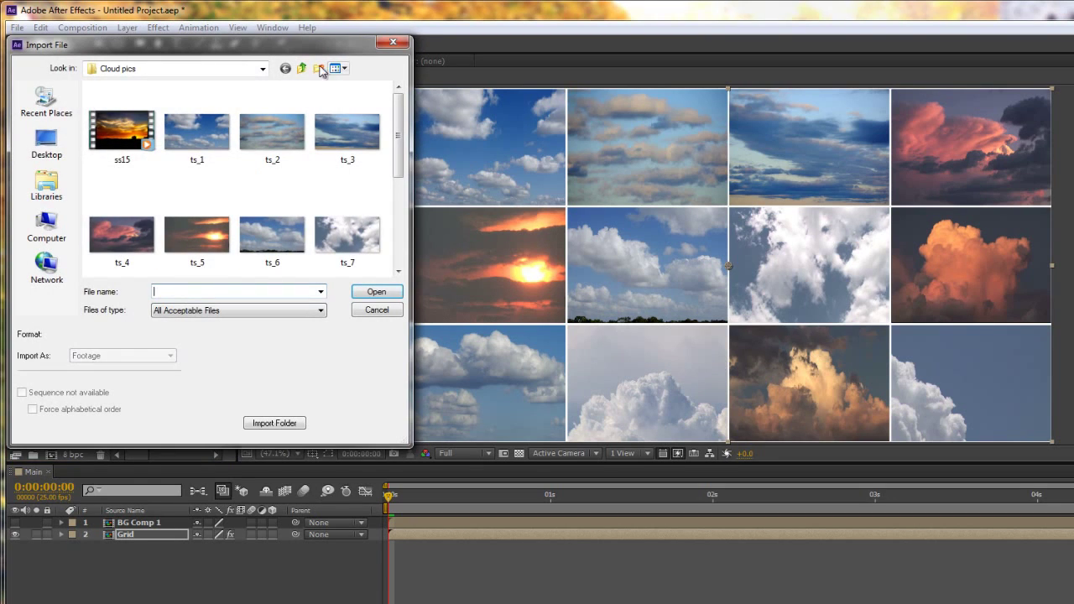
left_click(262, 69)
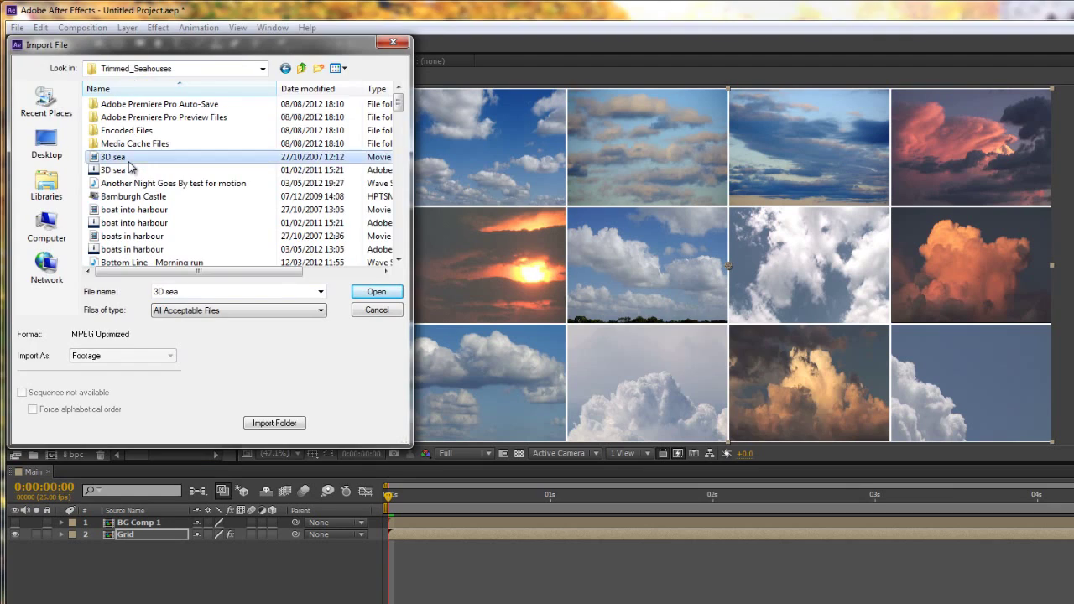
key("Return")
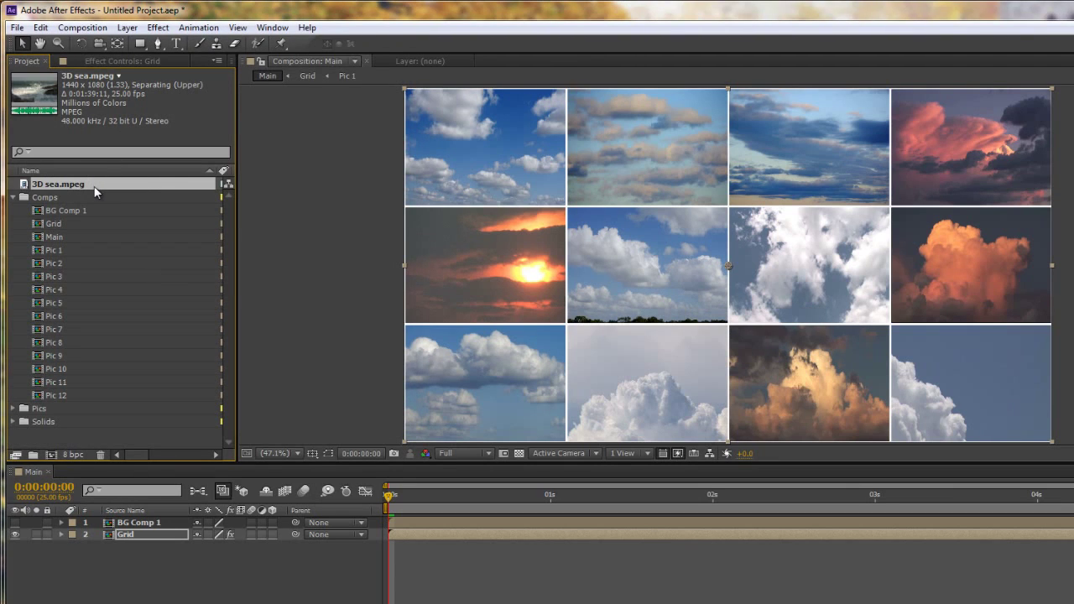
Step: Add 3D sea.mpeg to the Main comp below the Grid with its video and audio off
left_click_drag(94, 192, 61, 574)
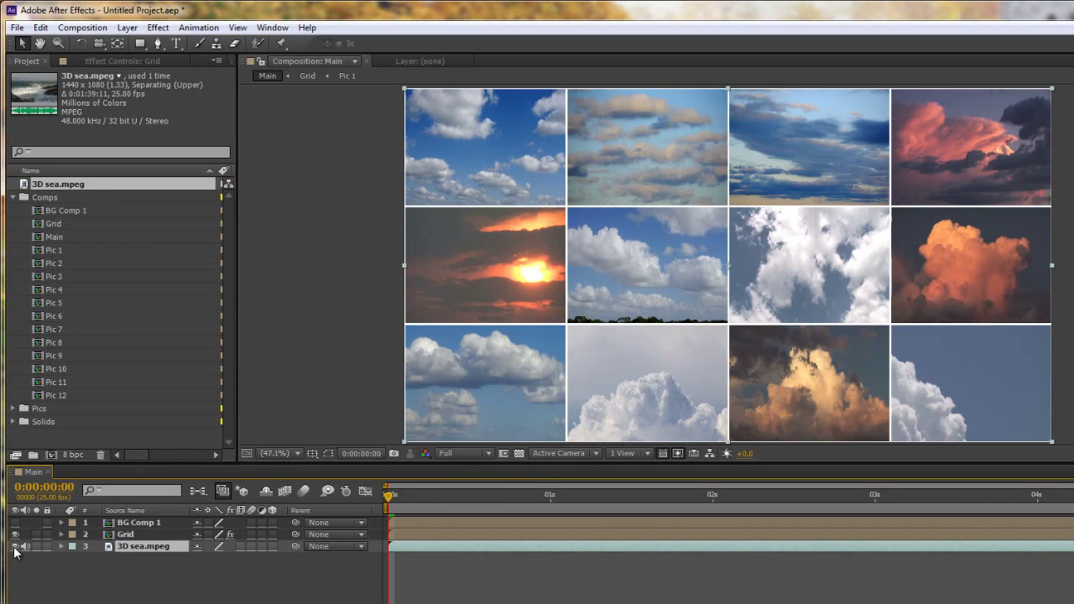
left_click_drag(14, 546, 25, 546)
left_click(120, 536)
Step: Set Card Wipe's Back Layer to 3D sea.mpeg and preview the sea revealed
left_click(125, 61)
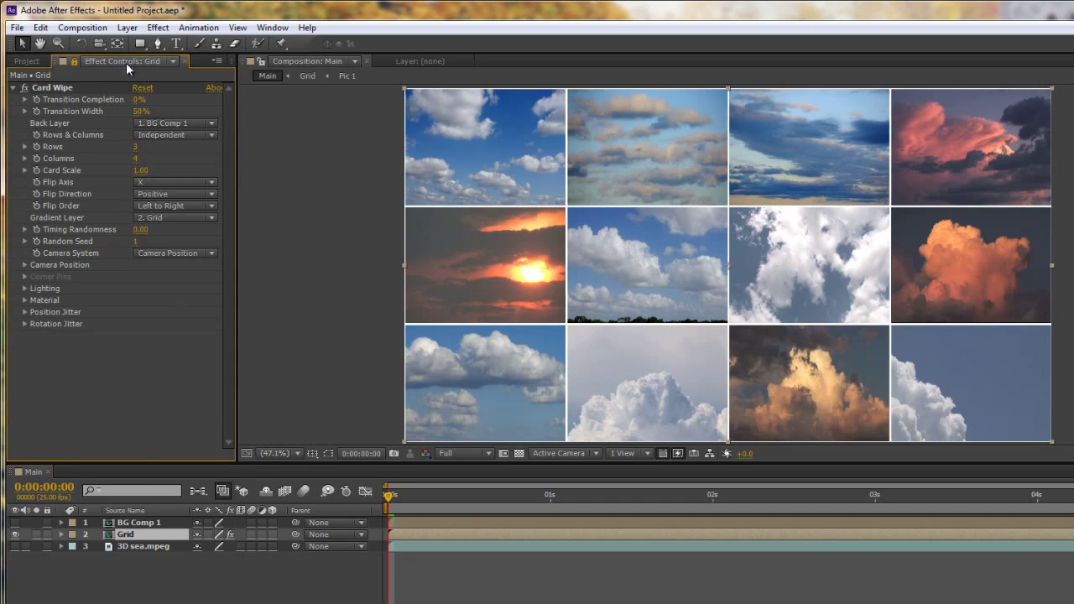
left_click(208, 123)
left_click(204, 189)
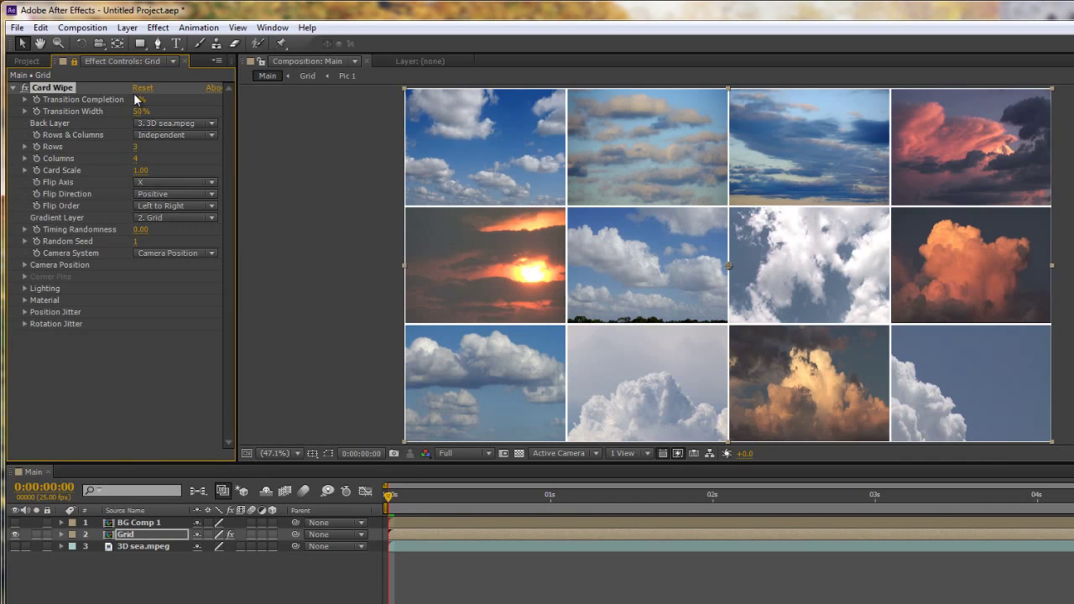
left_click_drag(137, 99, 251, 112)
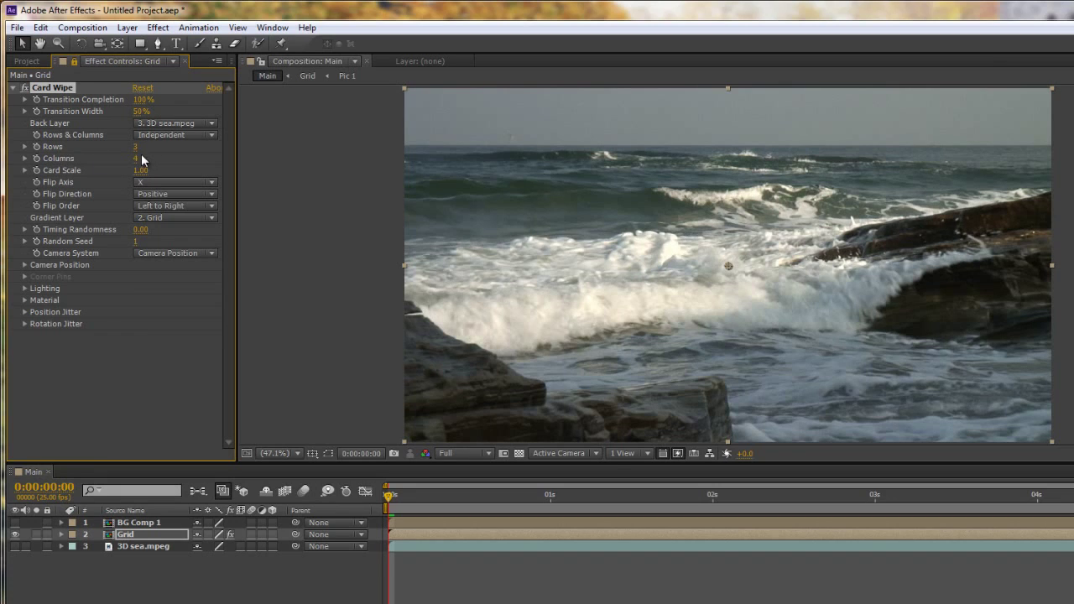
Step: Reduce Card Wipe to 1 row and 1 column and preview the single-card flip
left_click_drag(135, 146, 70, 151)
left_click_drag(137, 160, 81, 165)
left_click_drag(141, 99, 154, 118)
Step: Set Card Wipe's Flip Axis to Y and Flip Direction to Negative, previewing each change
left_click(158, 180)
left_click(161, 207)
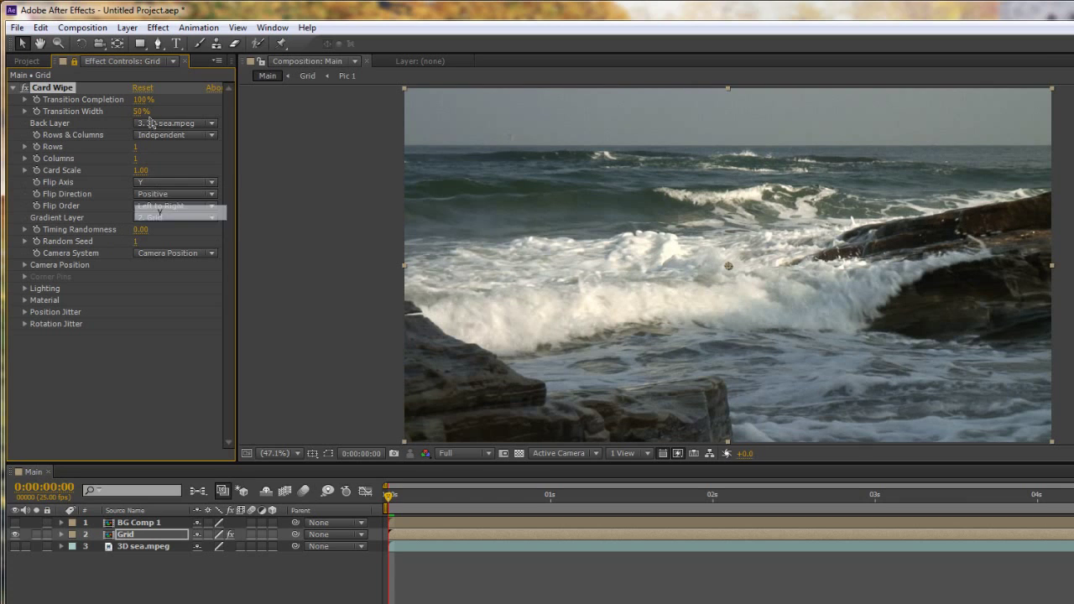
left_click_drag(143, 100, 195, 107)
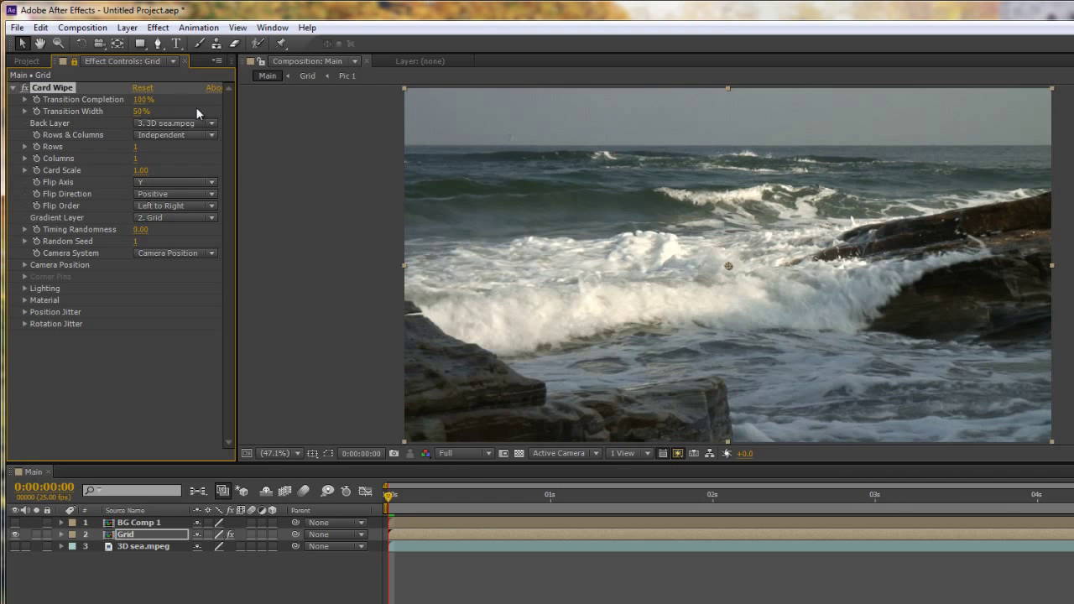
left_click(188, 193)
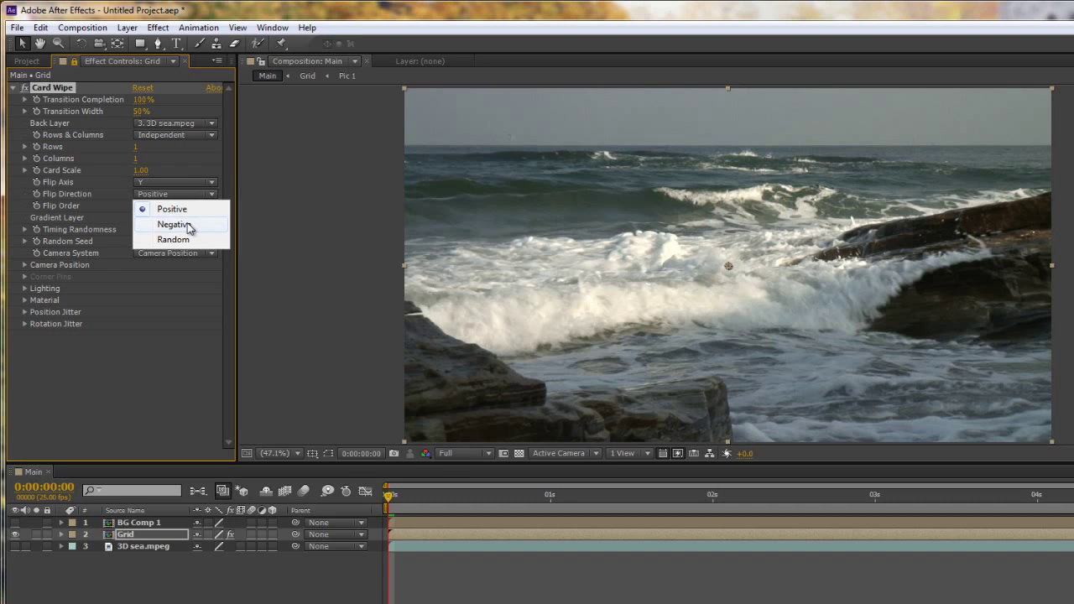
left_click(170, 223)
left_click_drag(145, 99, 126, 115)
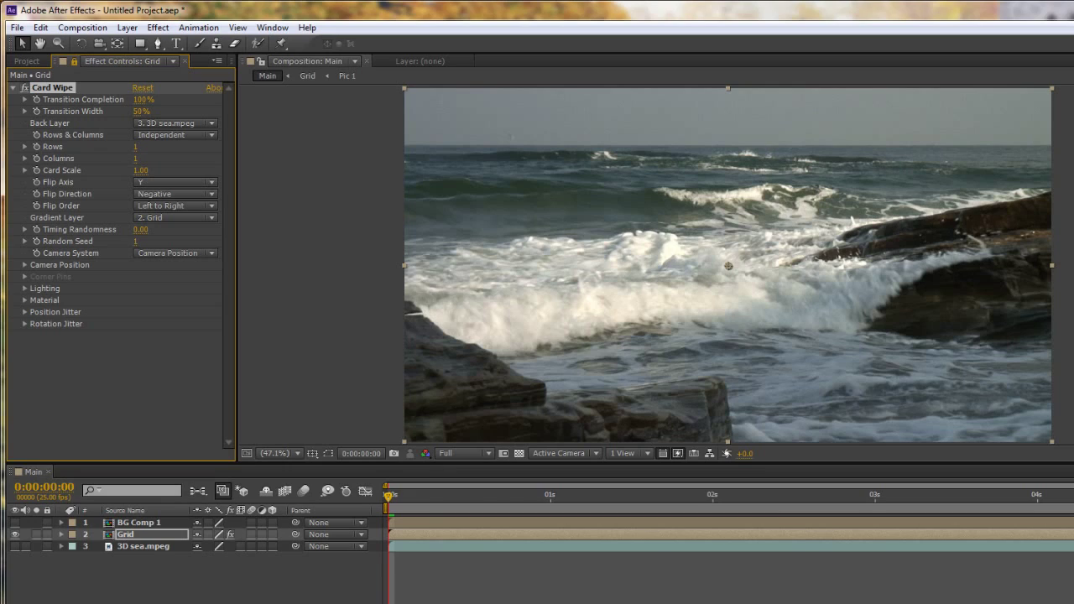
Step: Set Card Wipe back to 3 rows and 4 columns and preview the multi-card wipe
left_click(137, 147)
key("Tab")
key("Return")
left_click_drag(140, 100, 76, 118)
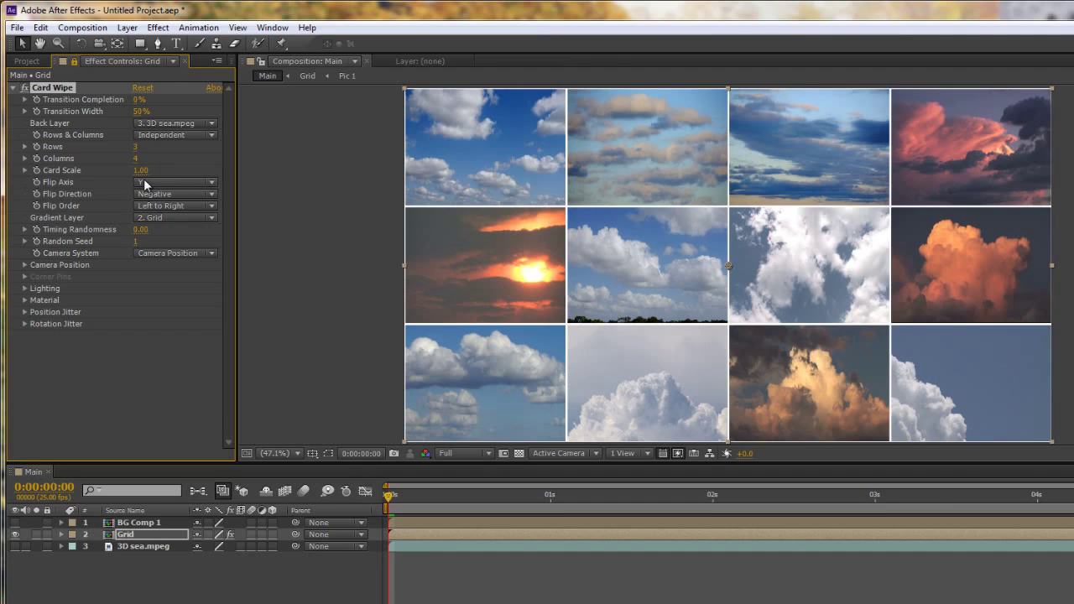
Step: Return Flip Axis to X and Flip Direction to Positive
left_click(143, 181)
left_click(151, 199)
left_click(170, 193)
left_click(172, 209)
Step: Set Card Wipe's Flip Order to Top Right to Bottom Left, then begin a new solid layer
mouse_move(134, 99)
left_mouse_down()
mouse_move(161, 99)
mouse_move(146, 99)
left_mouse_up()
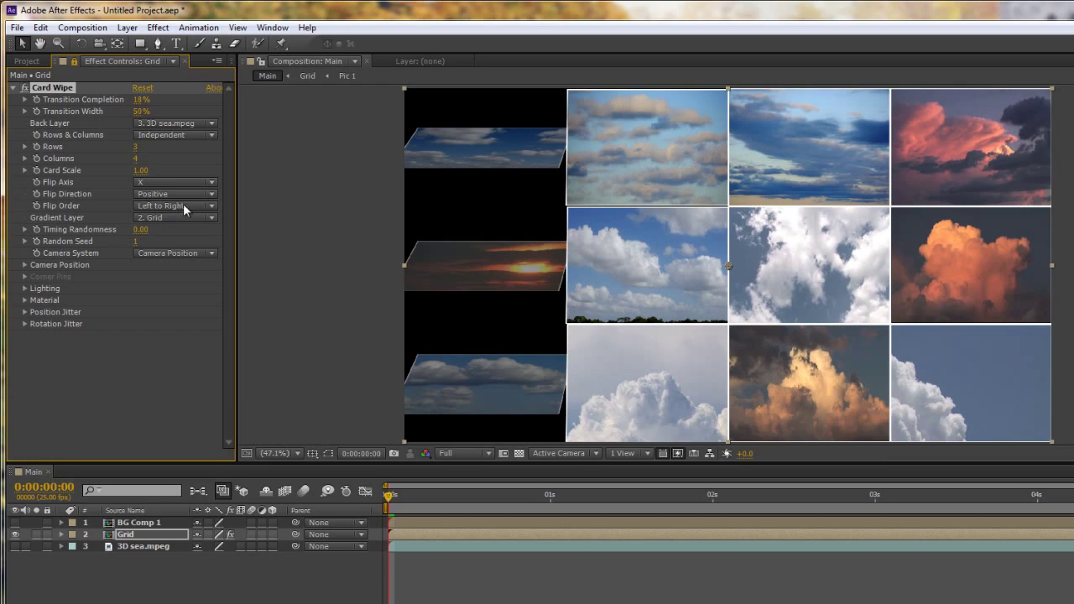
left_click(210, 207)
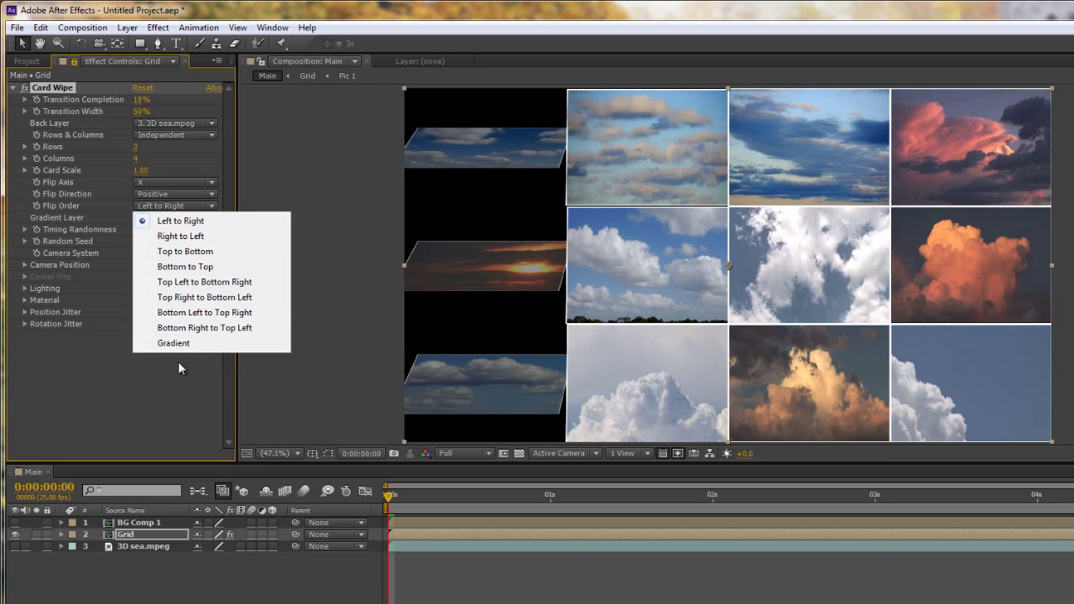
left_click(167, 299)
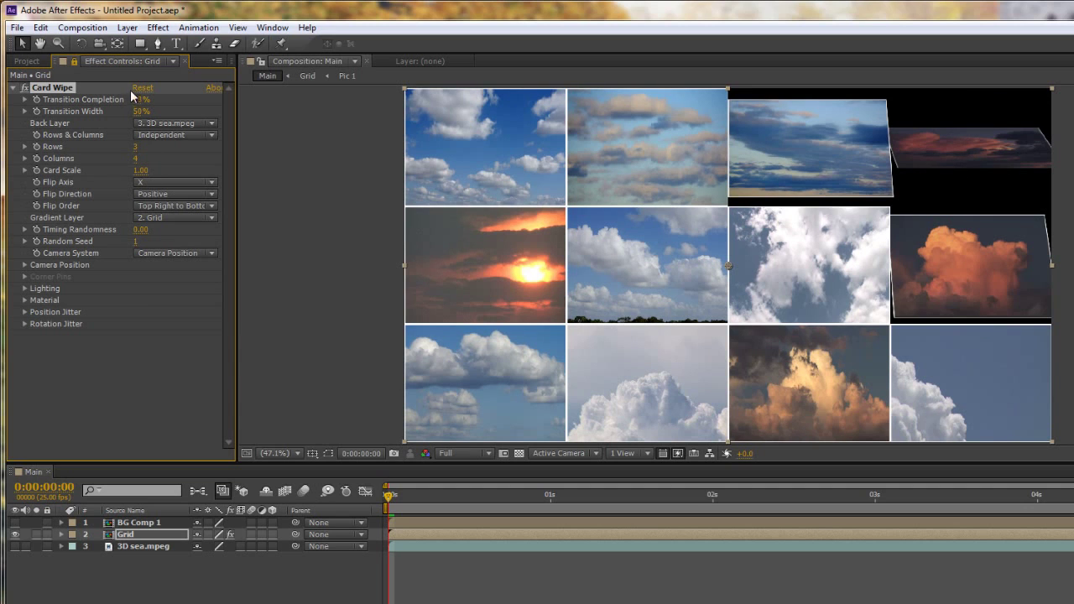
left_click_drag(141, 99, 107, 107)
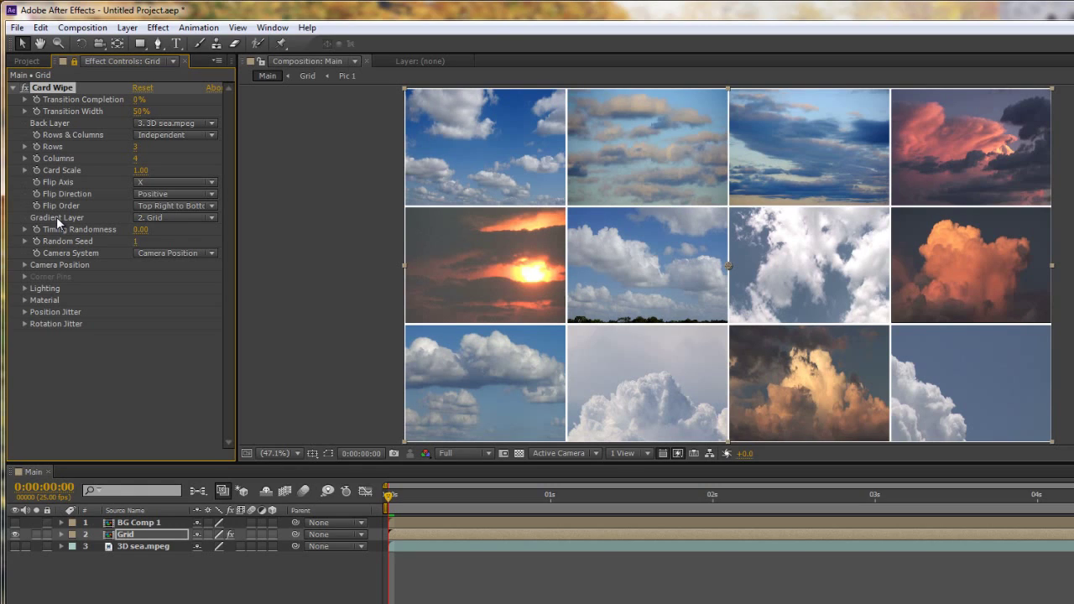
left_click(114, 600)
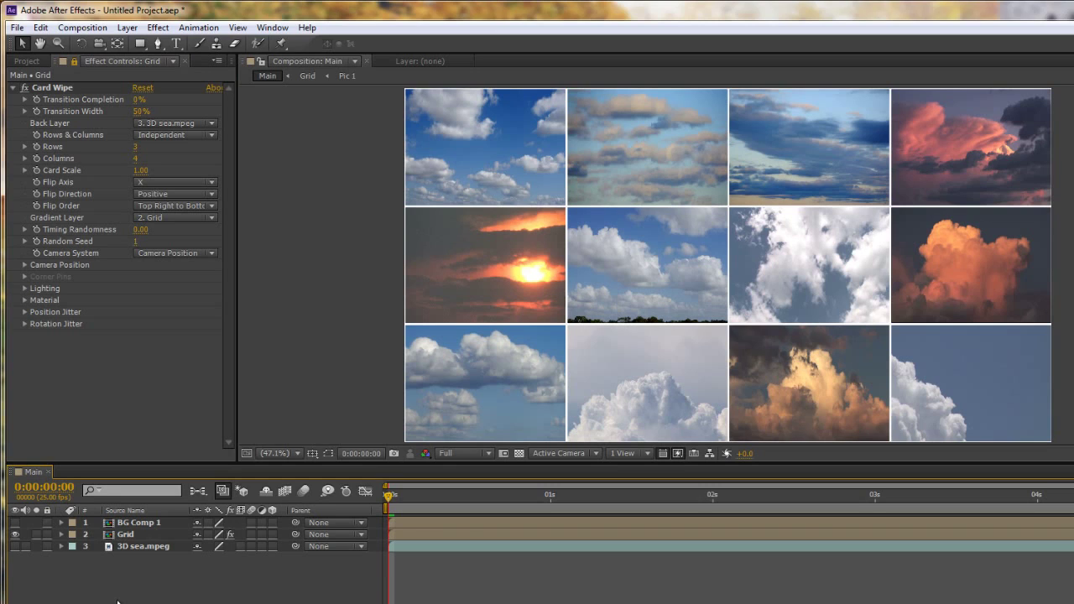
key("ctrl+y")
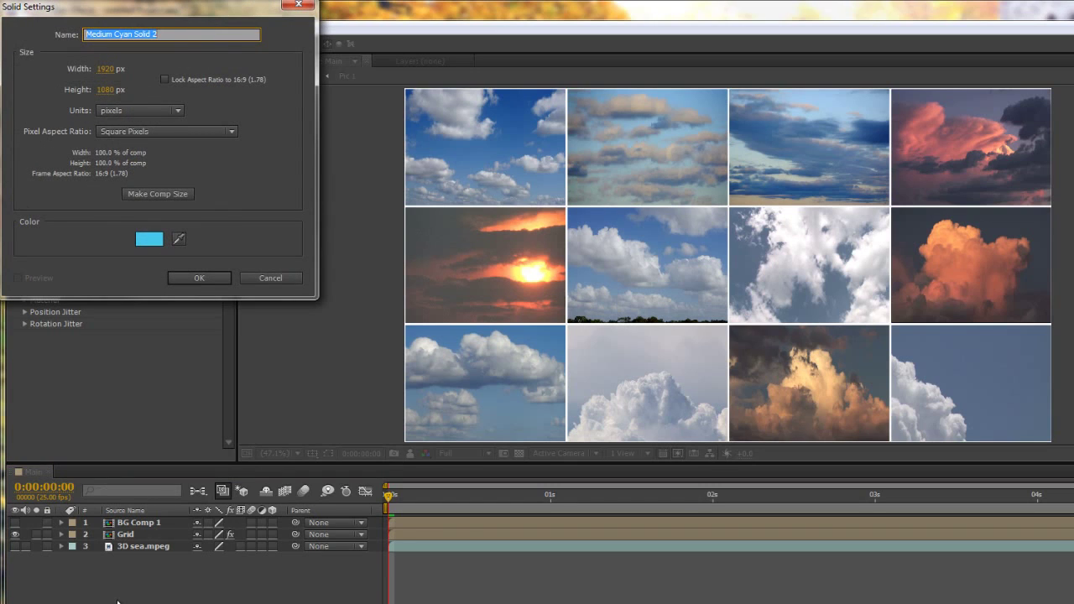
Step: Name the new solid 'Gradient' and apply the Generate > Ramp effect to it
type("Gradient")
key("Return")
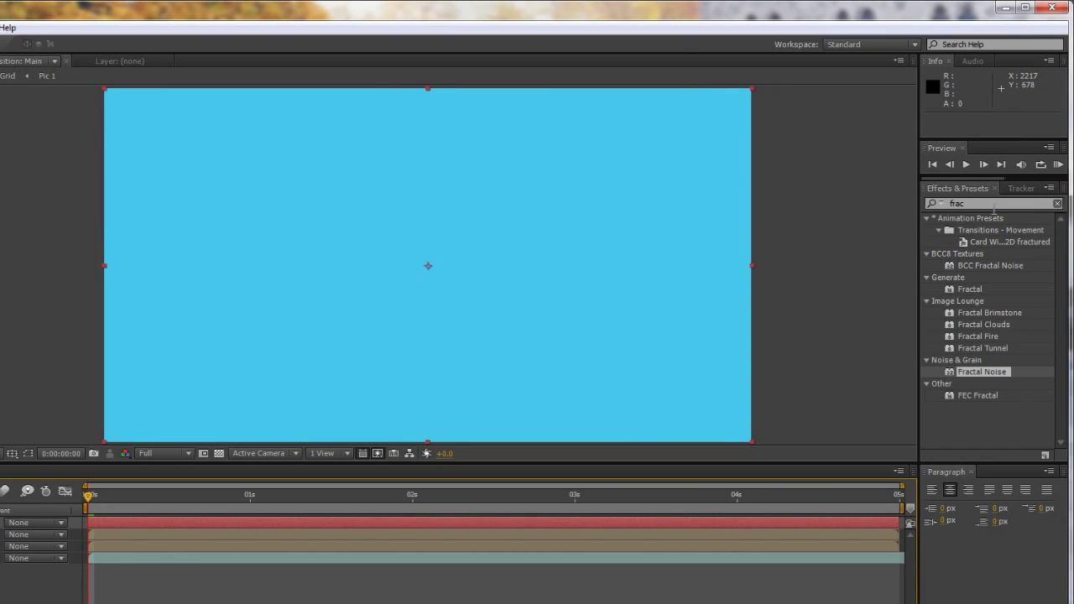
left_click(1050, 207)
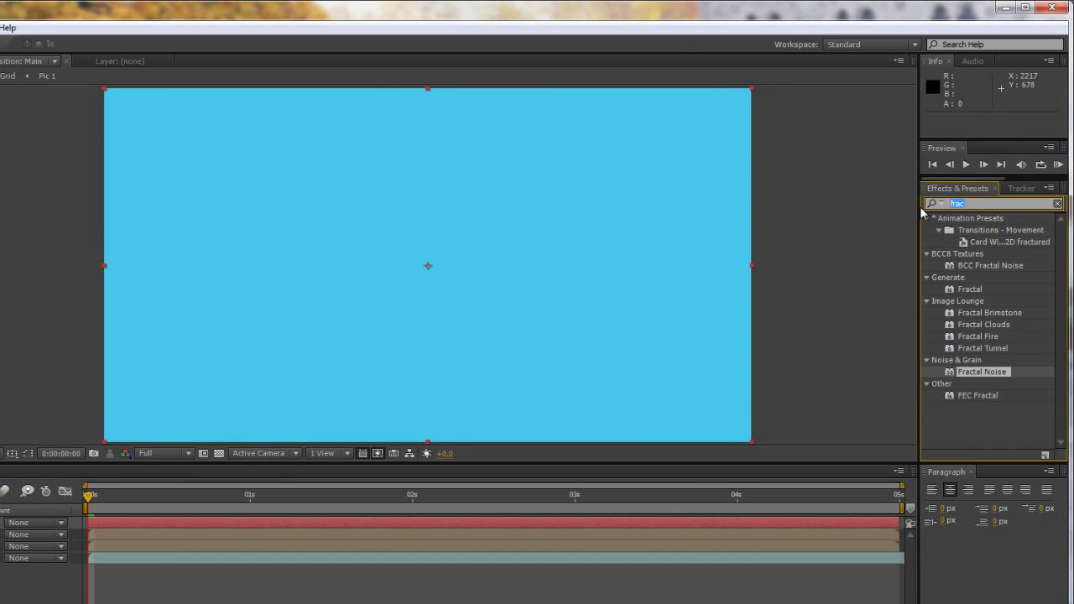
type("ramp")
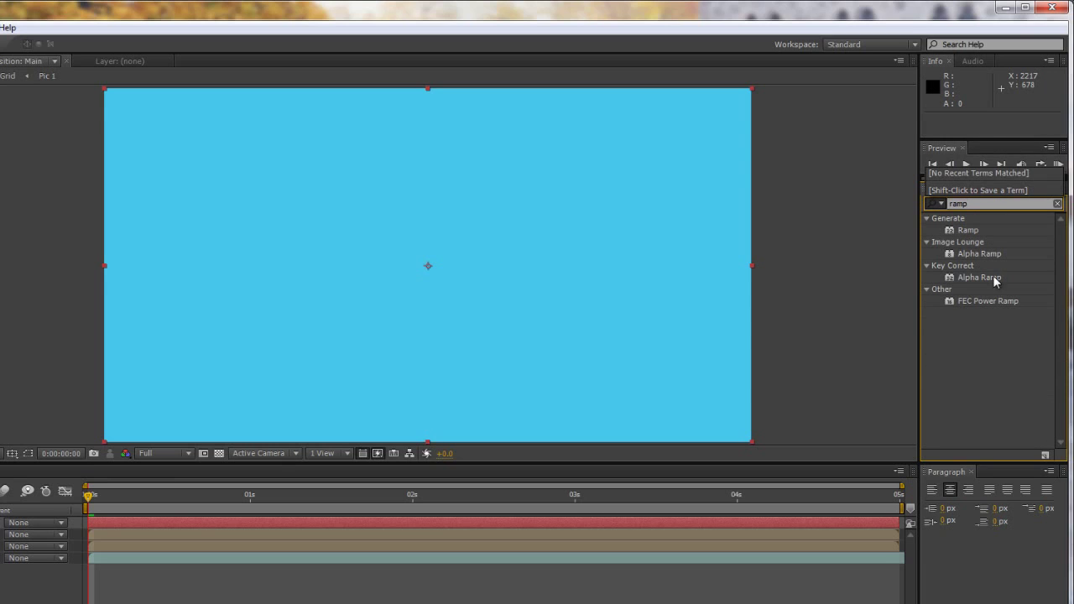
left_click(968, 231)
left_click_drag(967, 232, 621, 251)
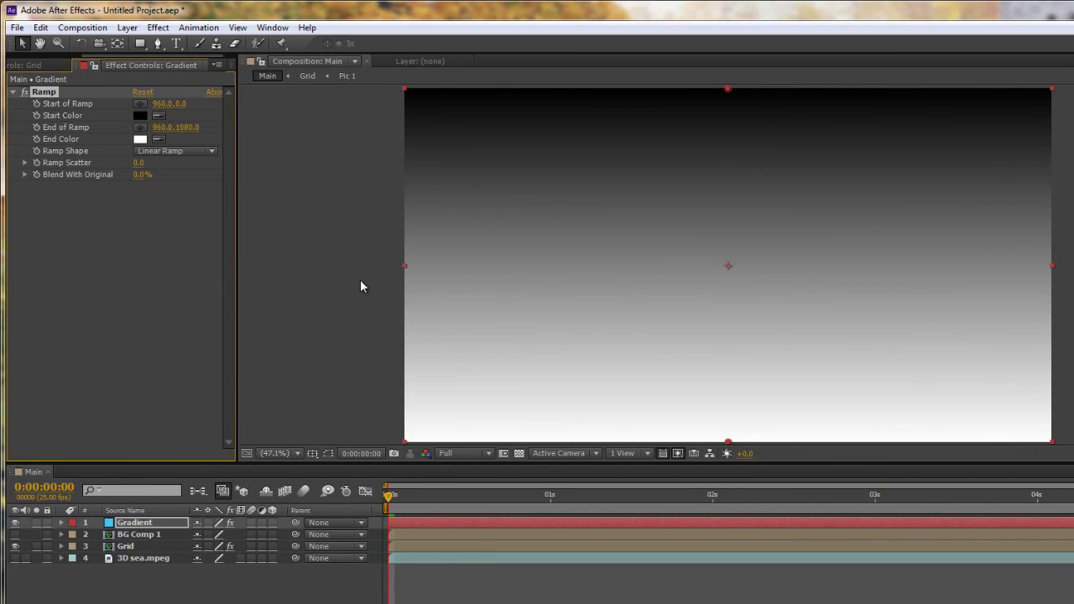
Step: Set Ramp Shape to Radial Ramp, with the start at 11.6,4.2 and the end at 1648.6,910.3
left_click(172, 152)
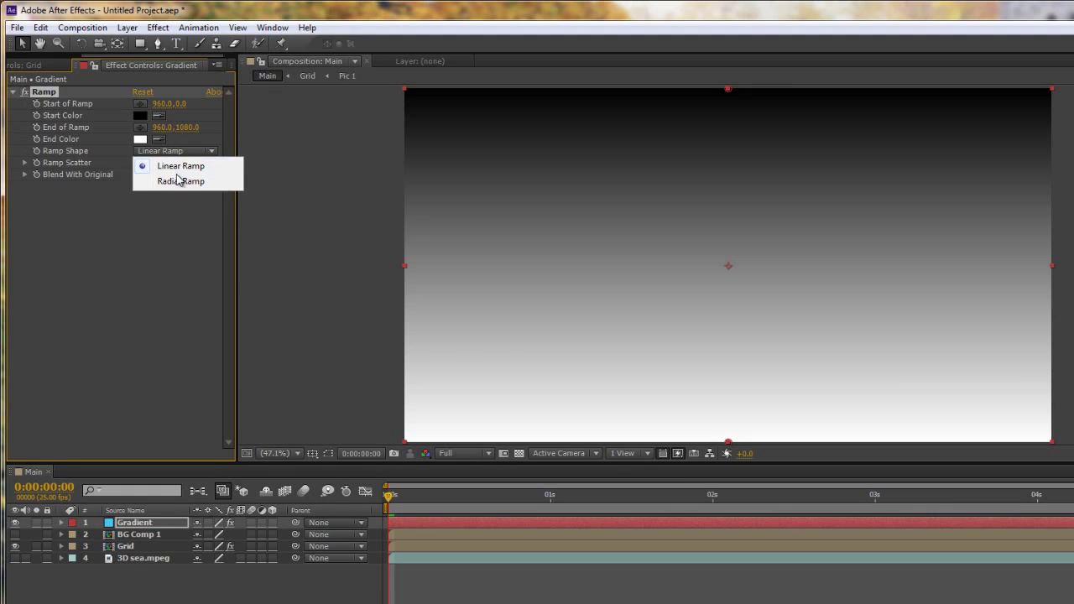
left_click(179, 183)
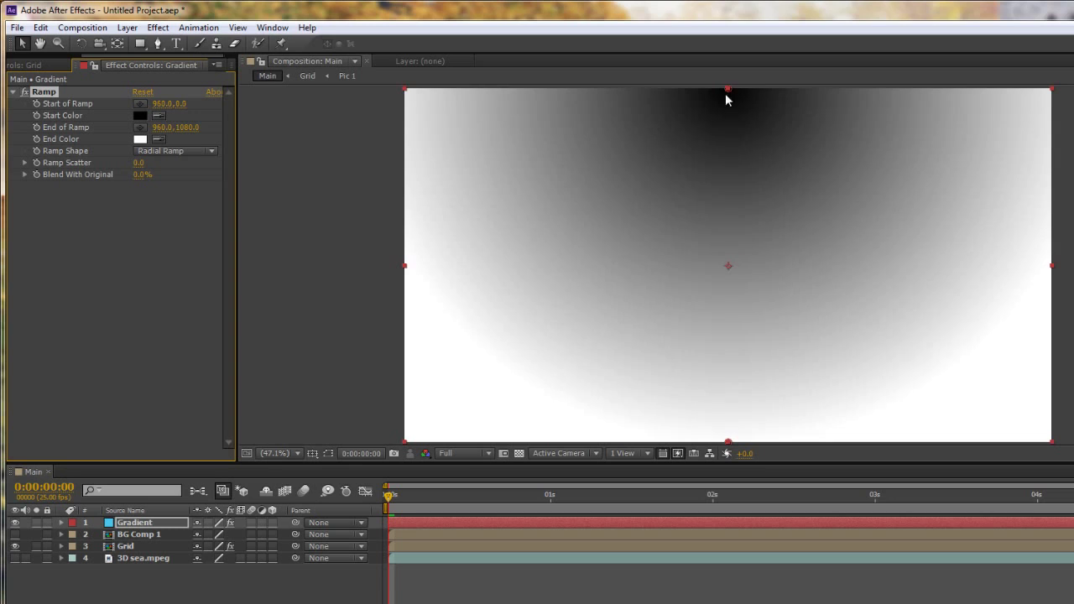
left_click_drag(730, 93, 408, 92)
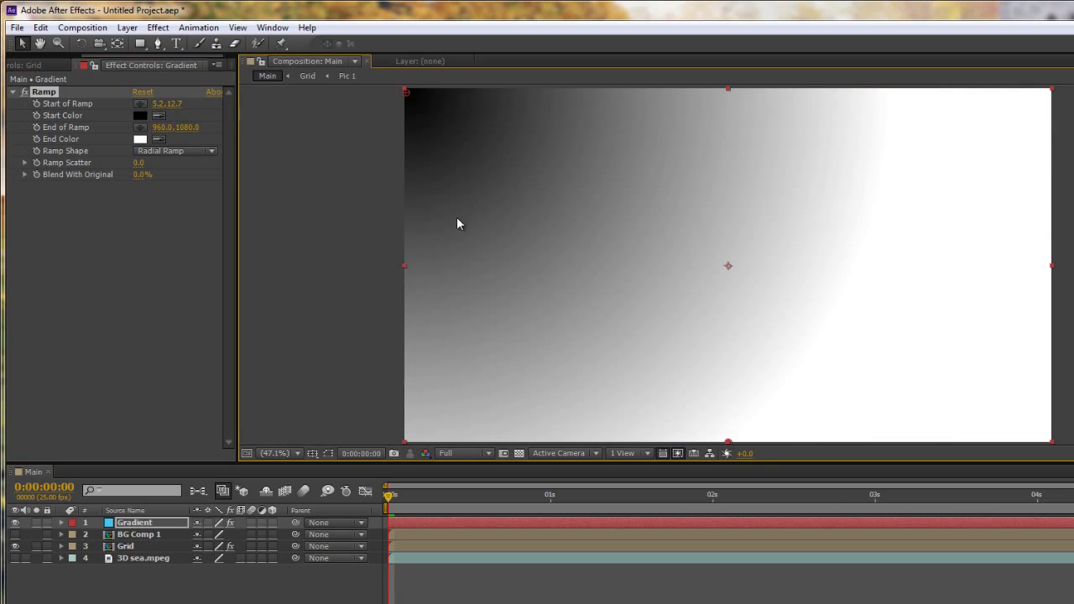
left_click(140, 127)
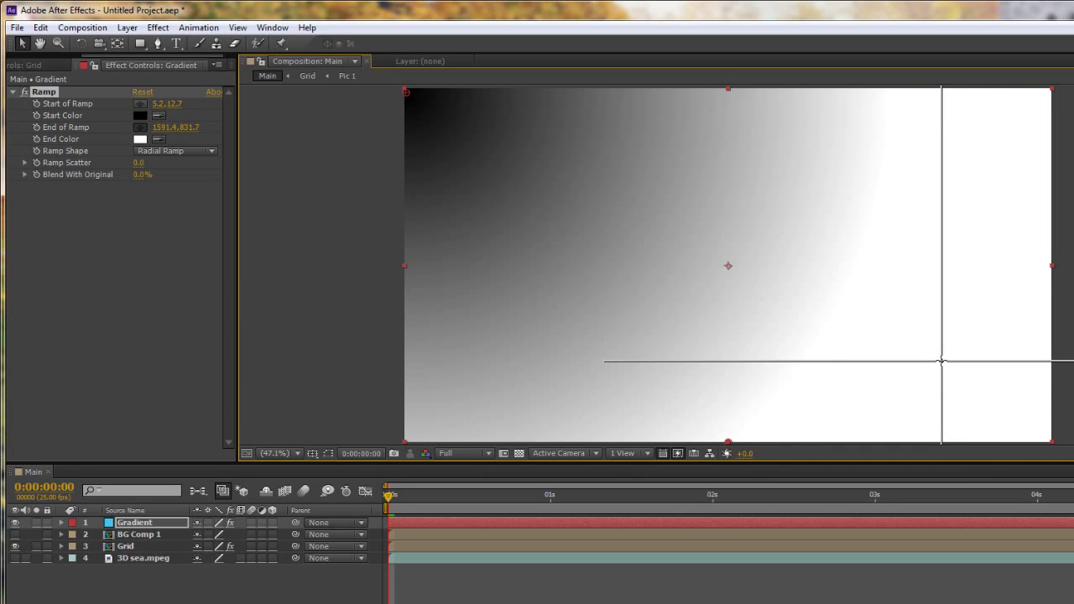
left_click_drag(941, 361, 960, 386)
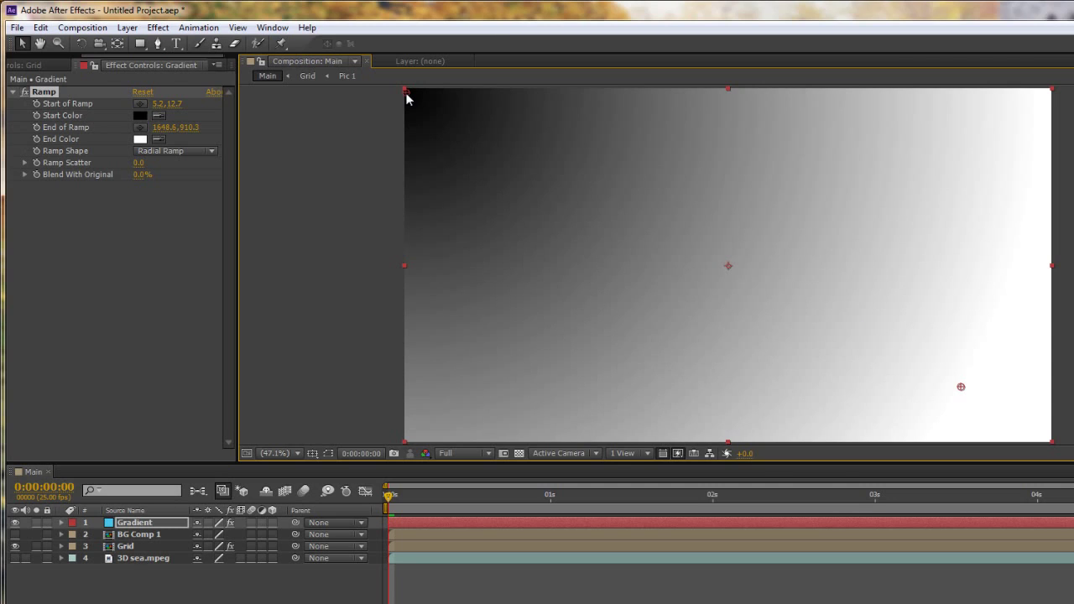
left_click_drag(406, 95, 408, 95)
right_click(124, 526)
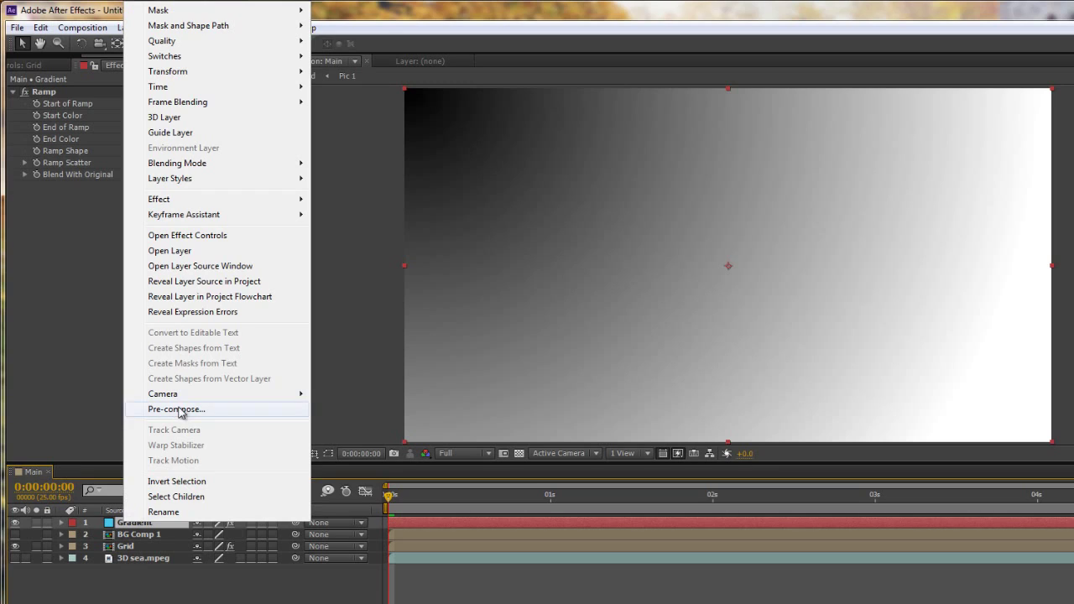
left_click(77, 392)
left_click(127, 28)
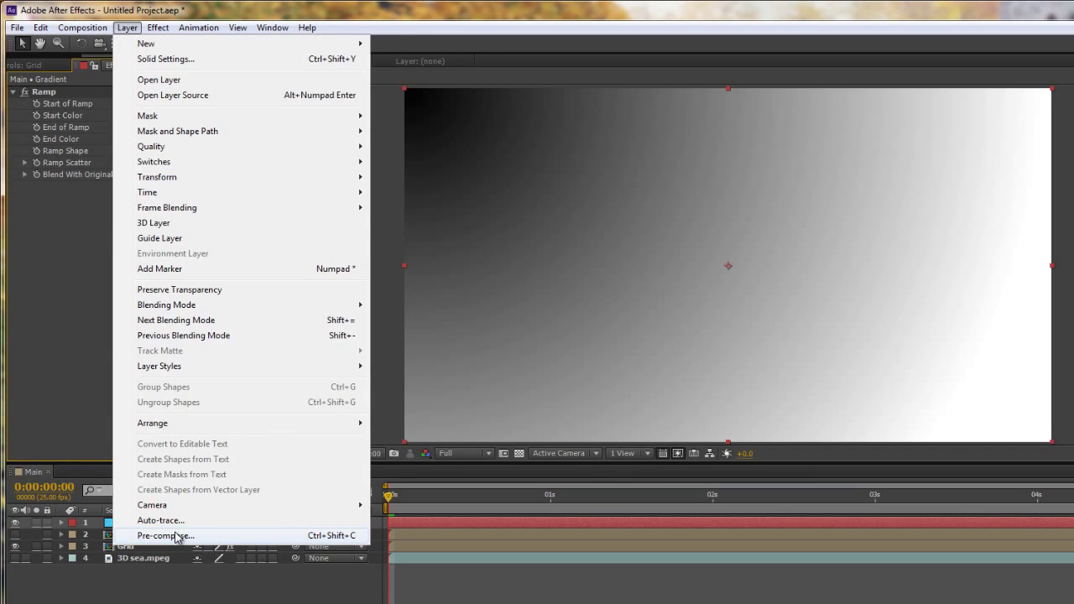
left_click(329, 538)
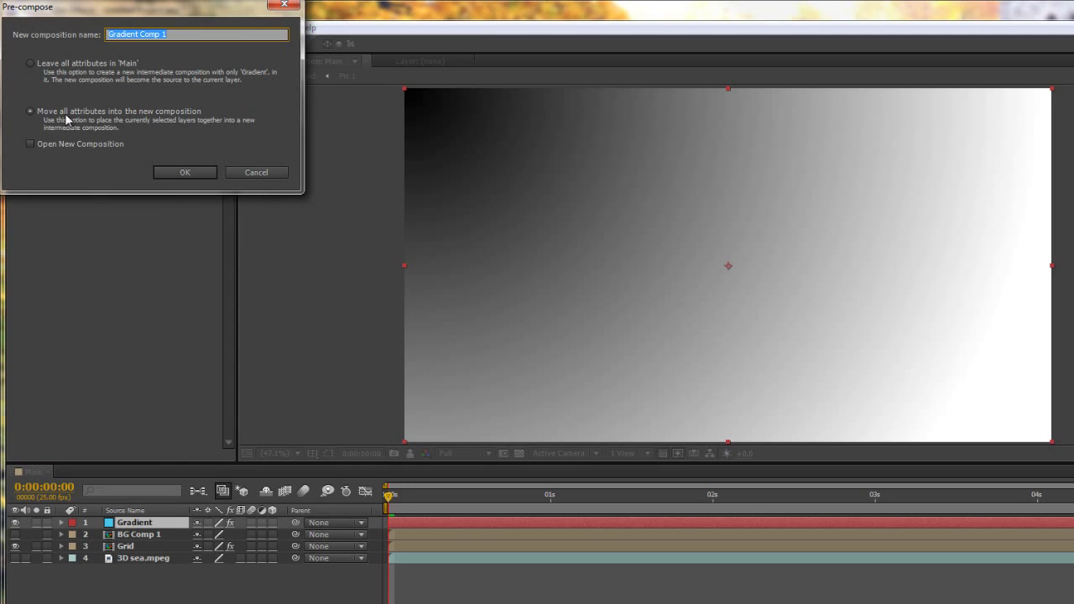
left_click(184, 176)
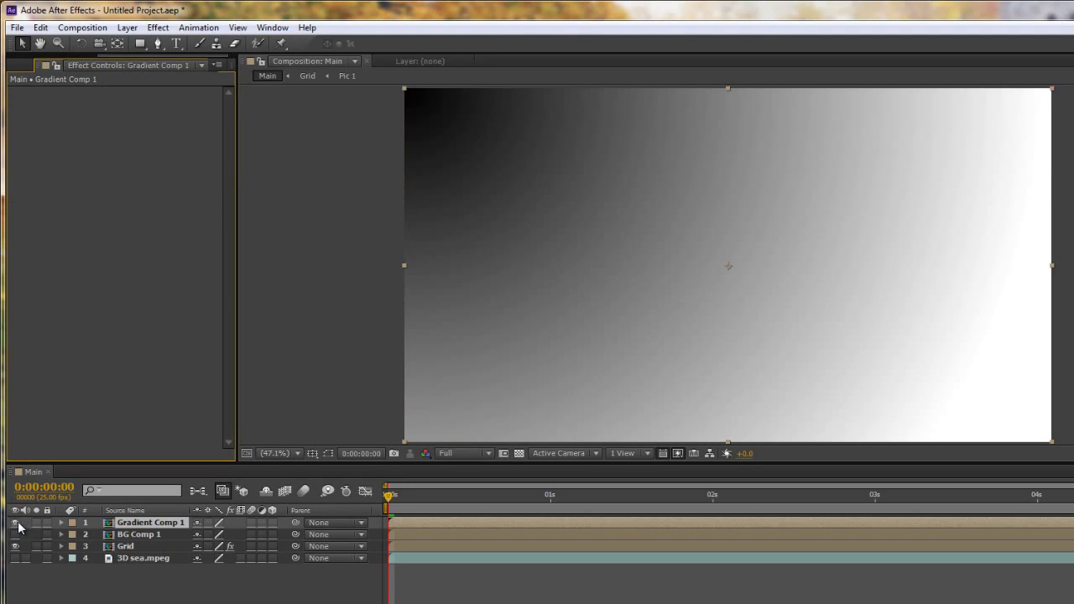
left_click(15, 523)
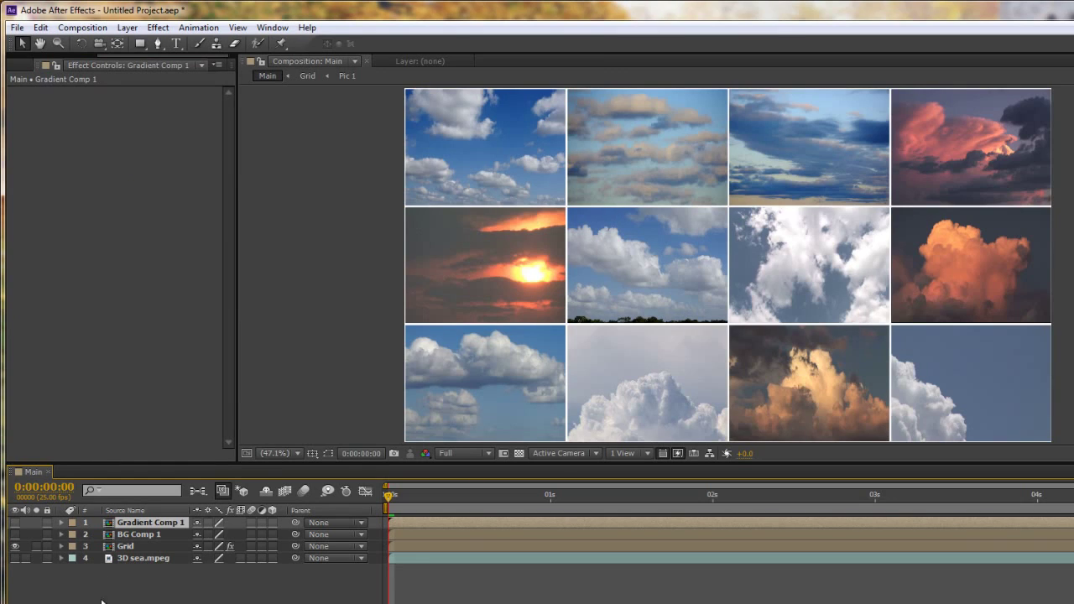
Step: On the Grid layer, set Card Wipe's Gradient Layer to Gradient Comp 1 and Flip Order to Gradient
left_click(124, 546)
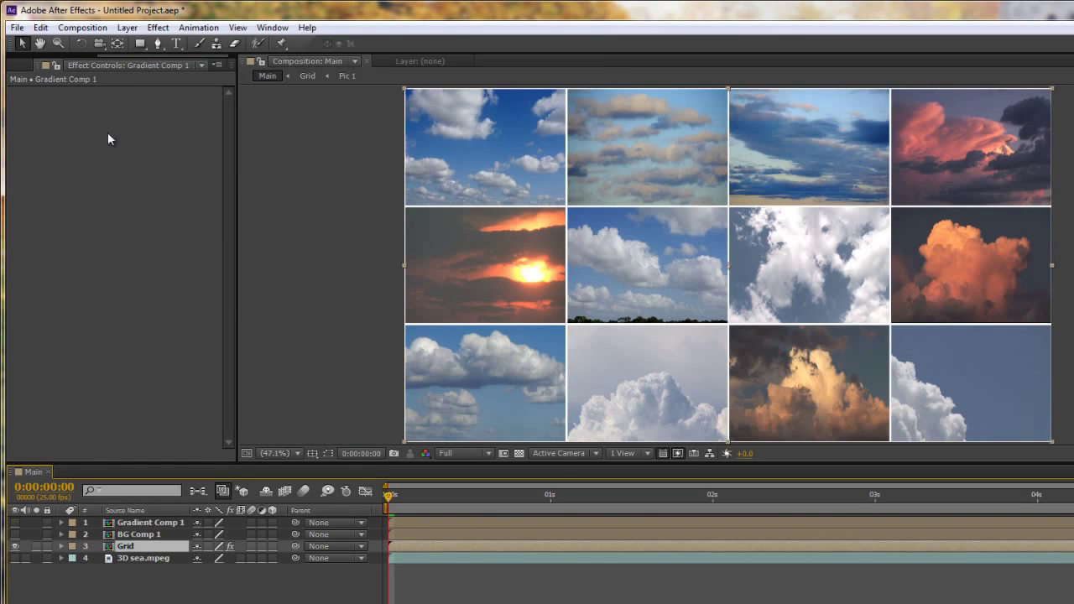
left_click(144, 66)
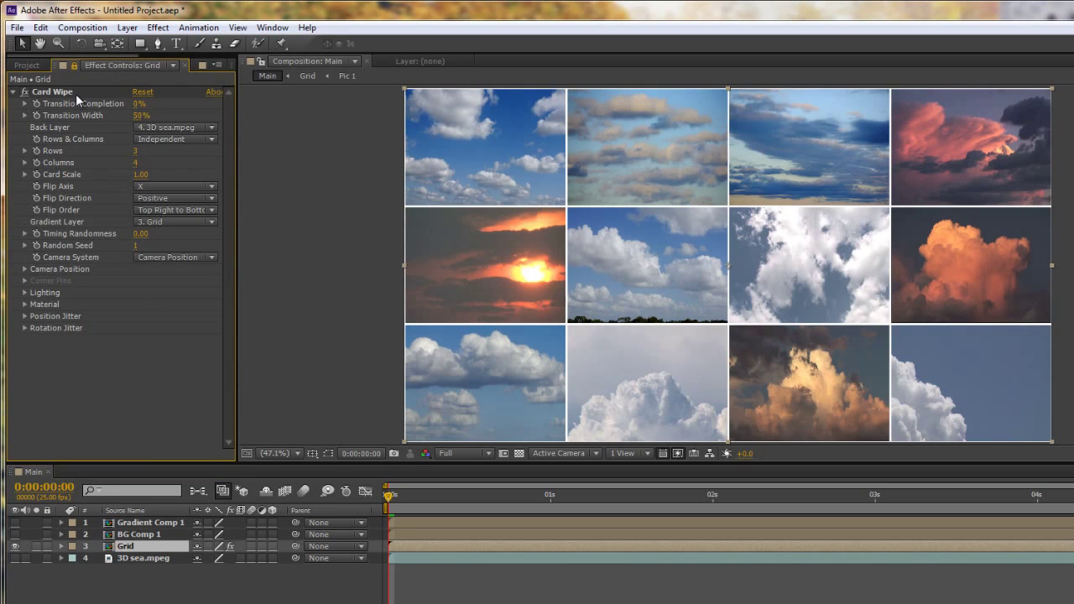
left_click(156, 222)
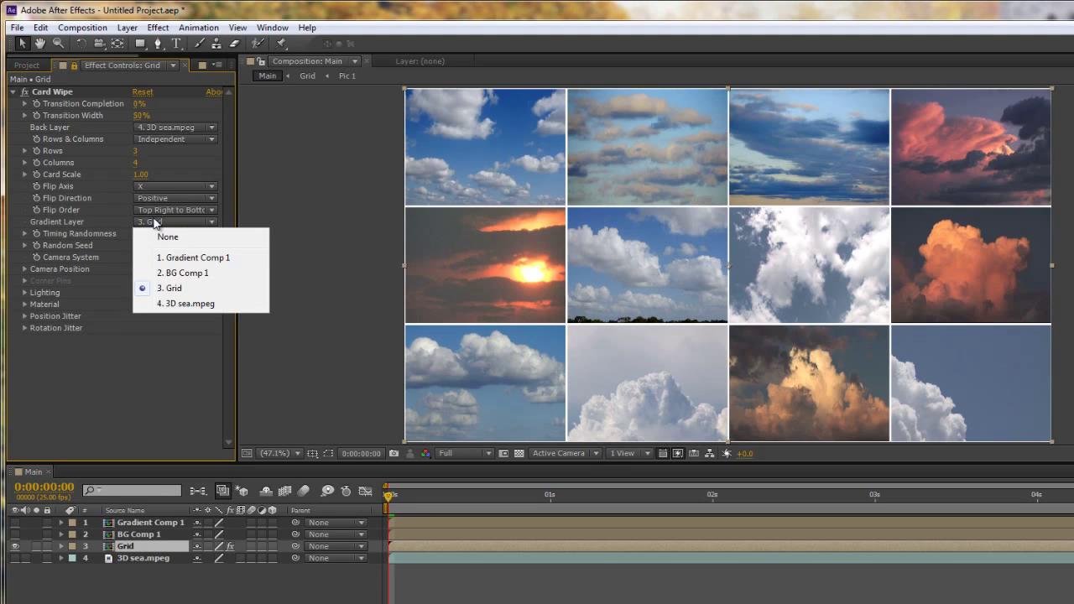
left_click(170, 258)
left_click(166, 386)
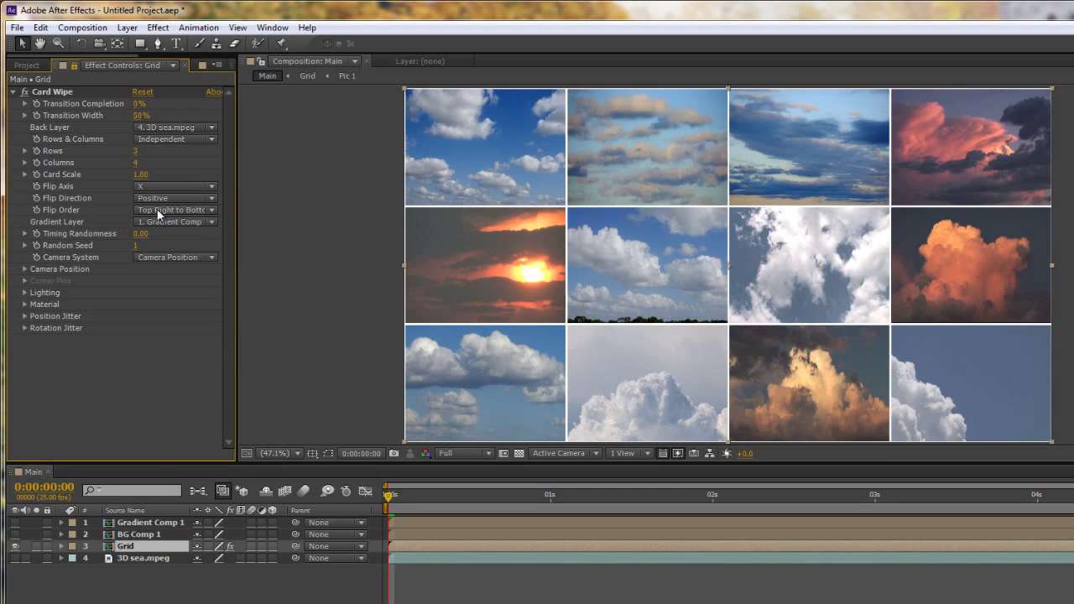
left_click(211, 210)
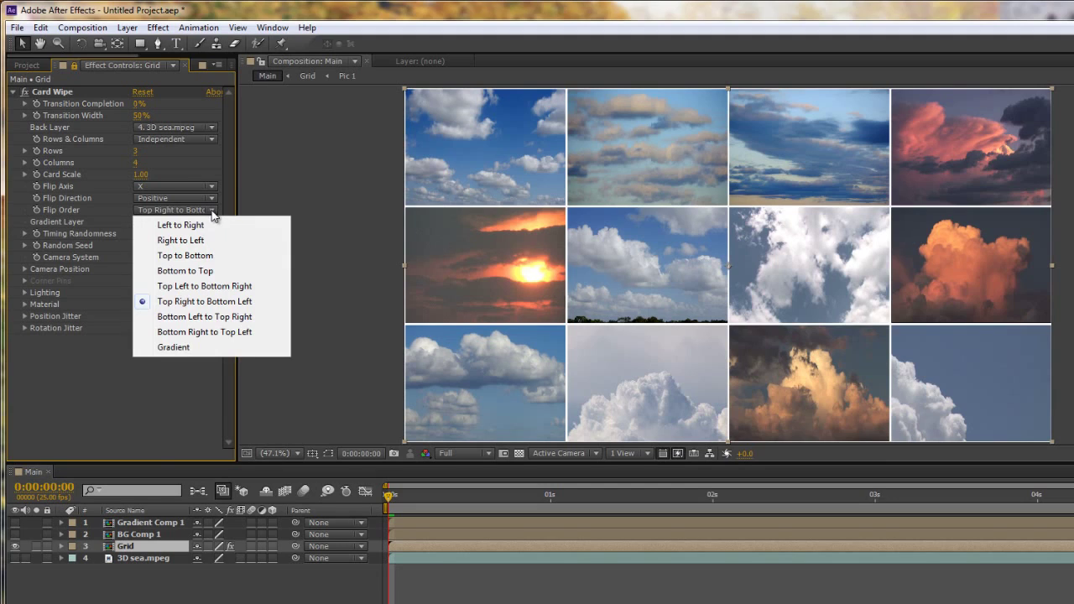
left_click(178, 347)
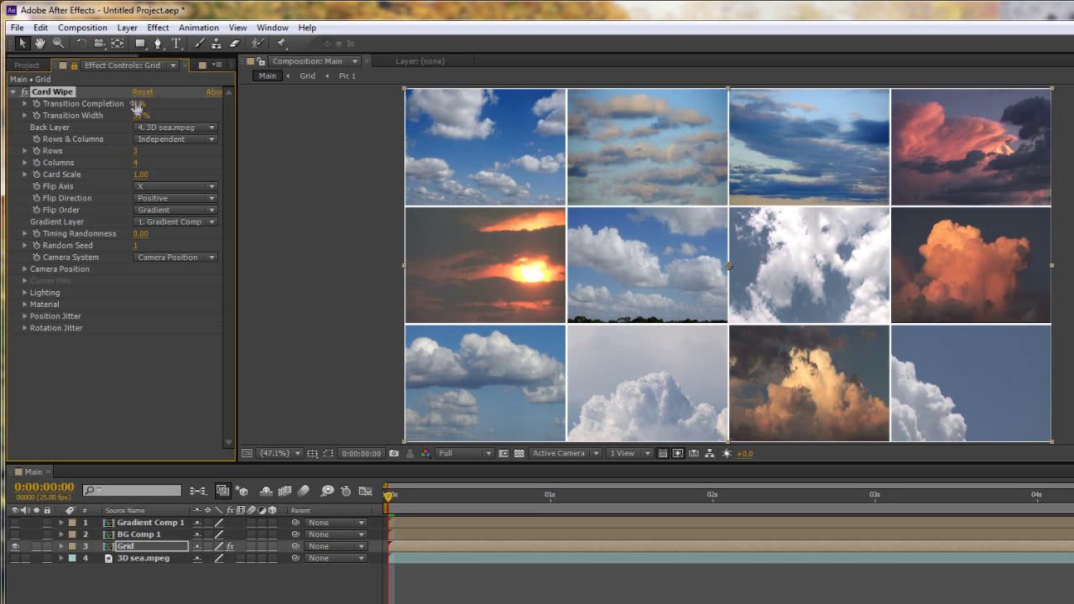
left_click_drag(134, 103, 118, 120)
Step: Set Card Wipe to 300 rows and 400 columns
left_click(135, 151)
type("300")
key("Tab")
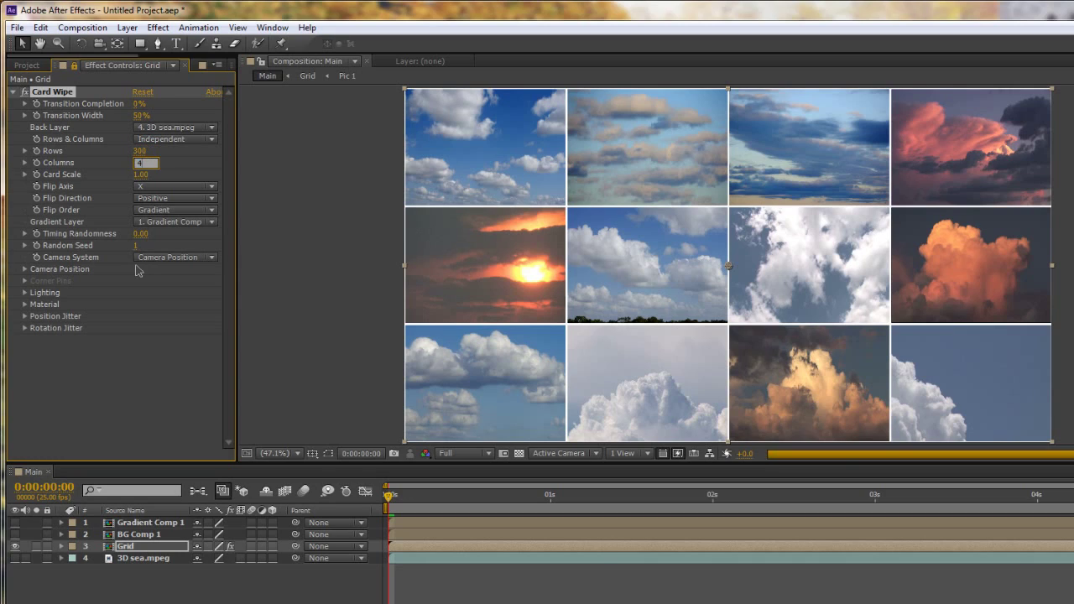
type("400")
key("Return")
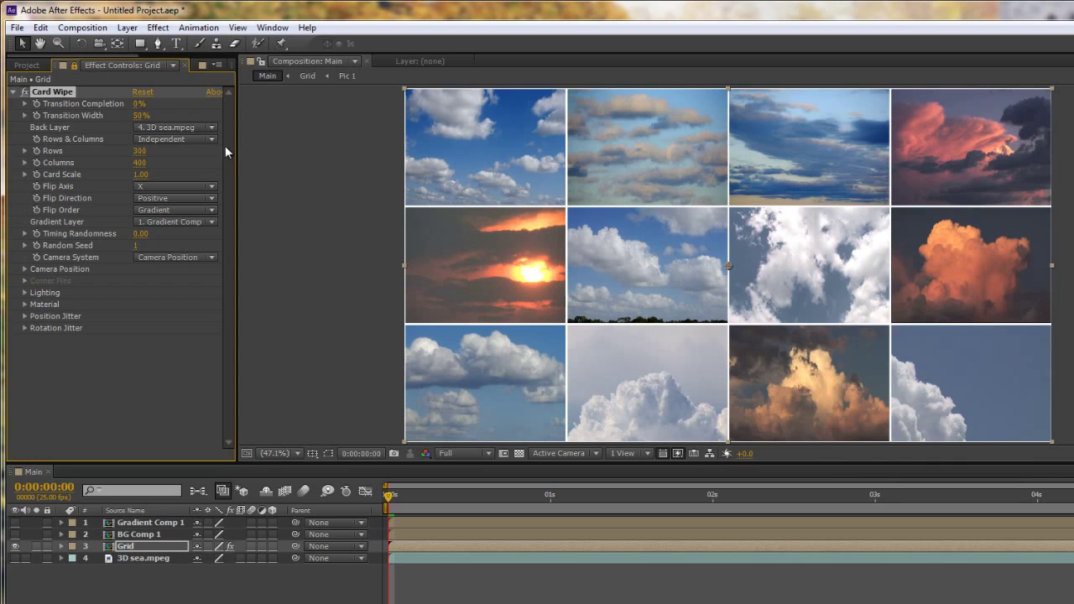
Step: Scrub Transition Completion to preview the wipe, settling at 50%
left_click_drag(133, 109, 176, 104)
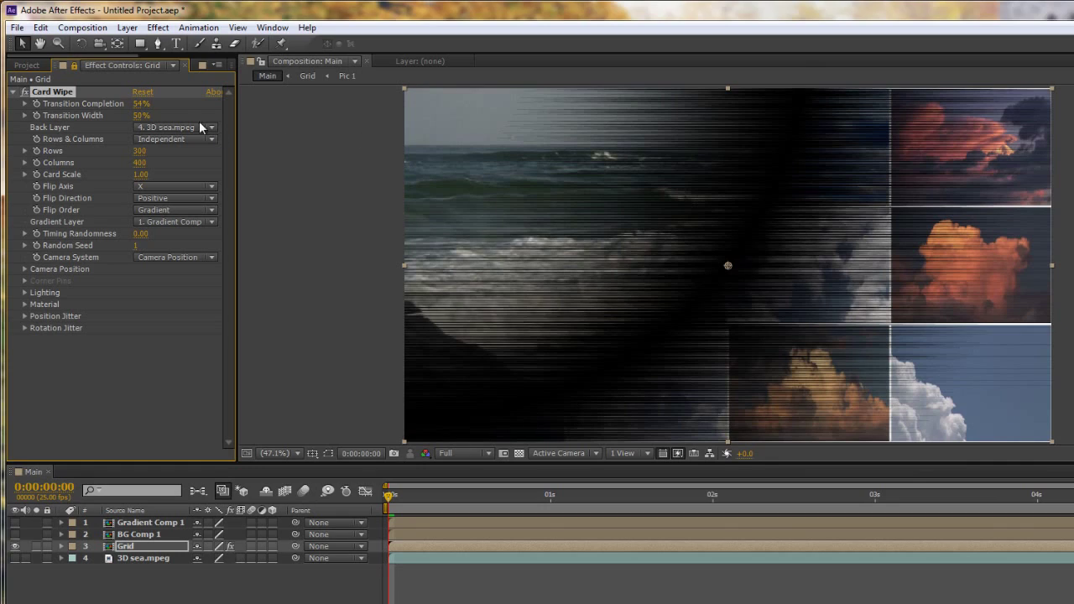
left_click_drag(137, 108, 157, 107)
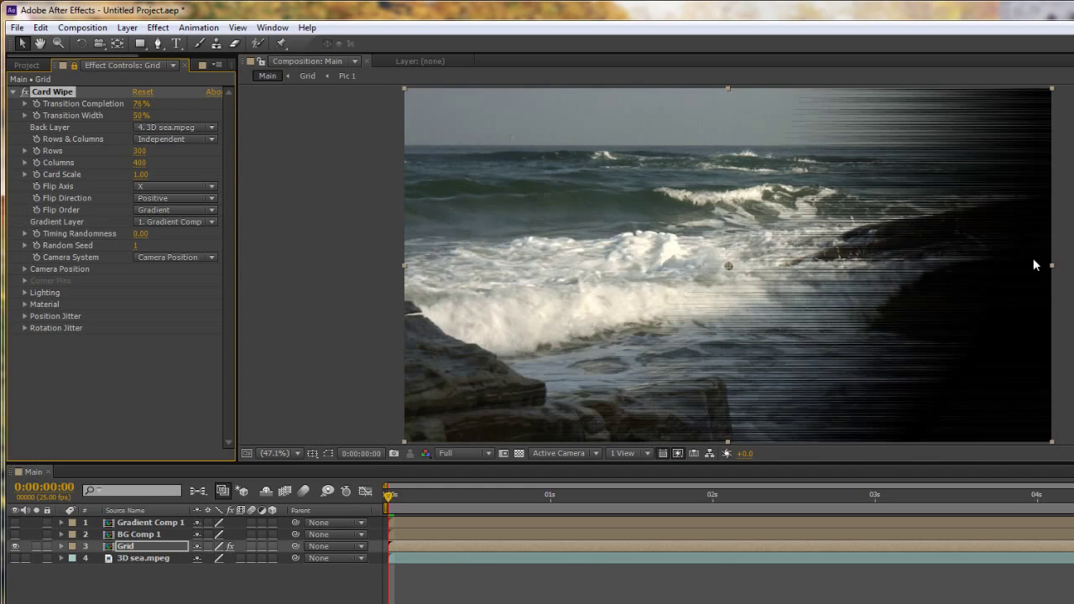
left_click_drag(136, 104, 83, 104)
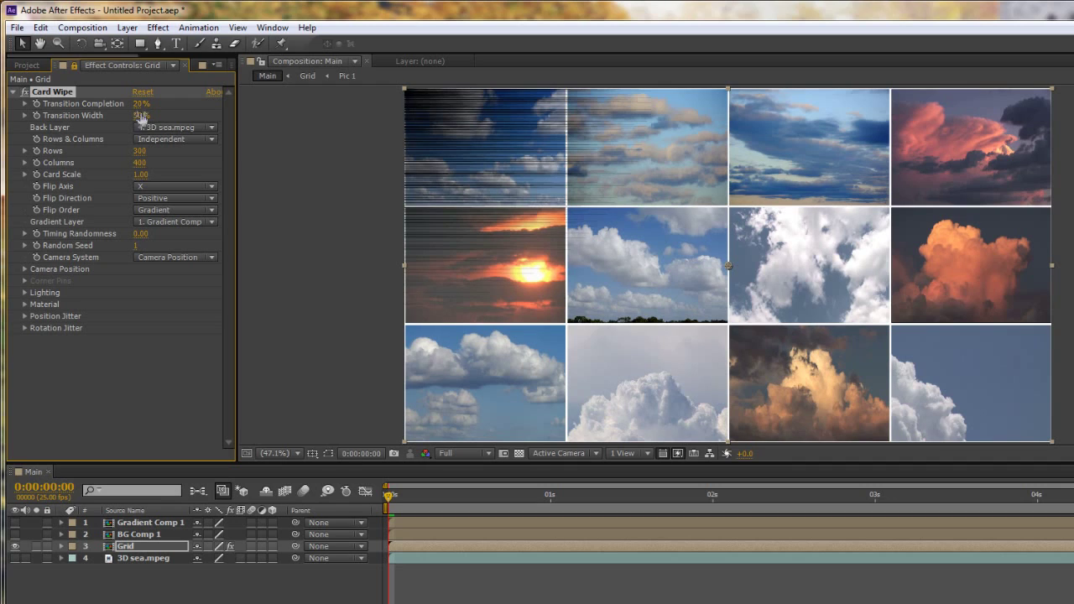
left_click_drag(140, 104, 170, 107)
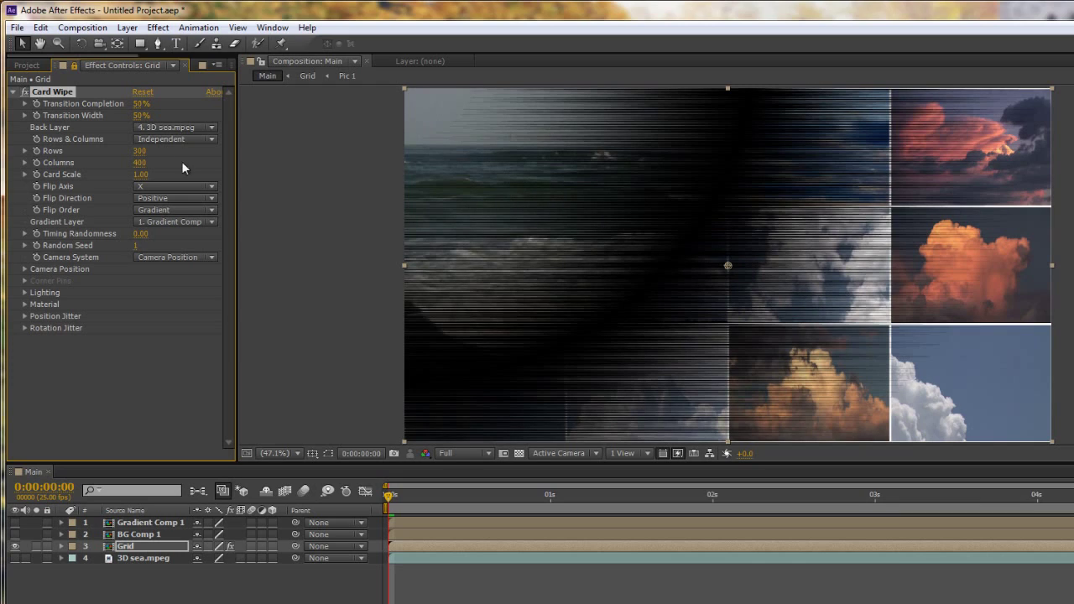
Step: Adjust the Card Wipe Transition Width slider, settling at 16%
left_click(25, 116)
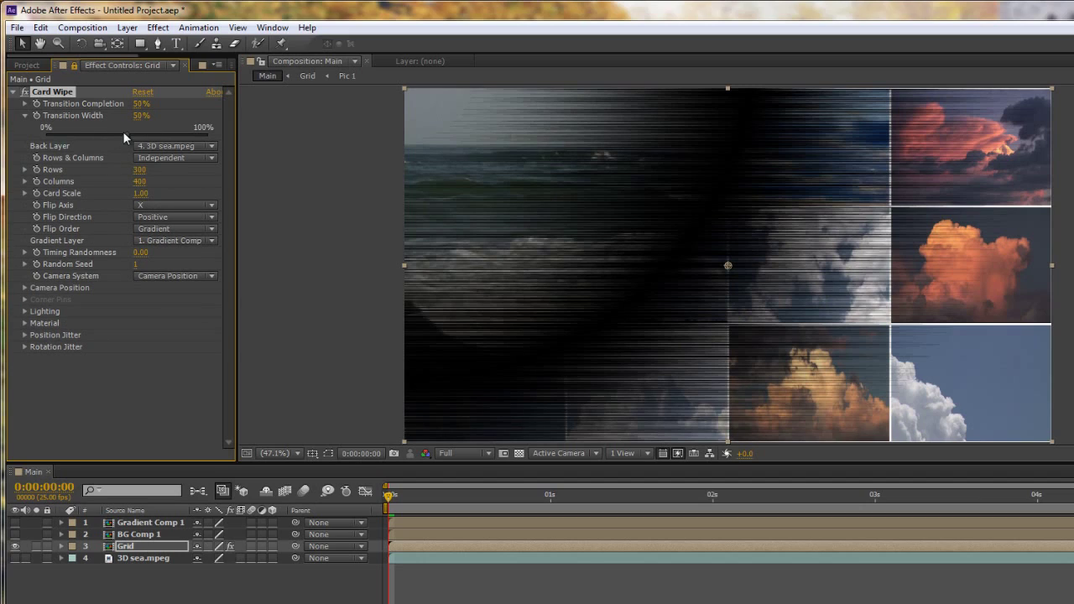
left_click_drag(126, 132, 72, 136)
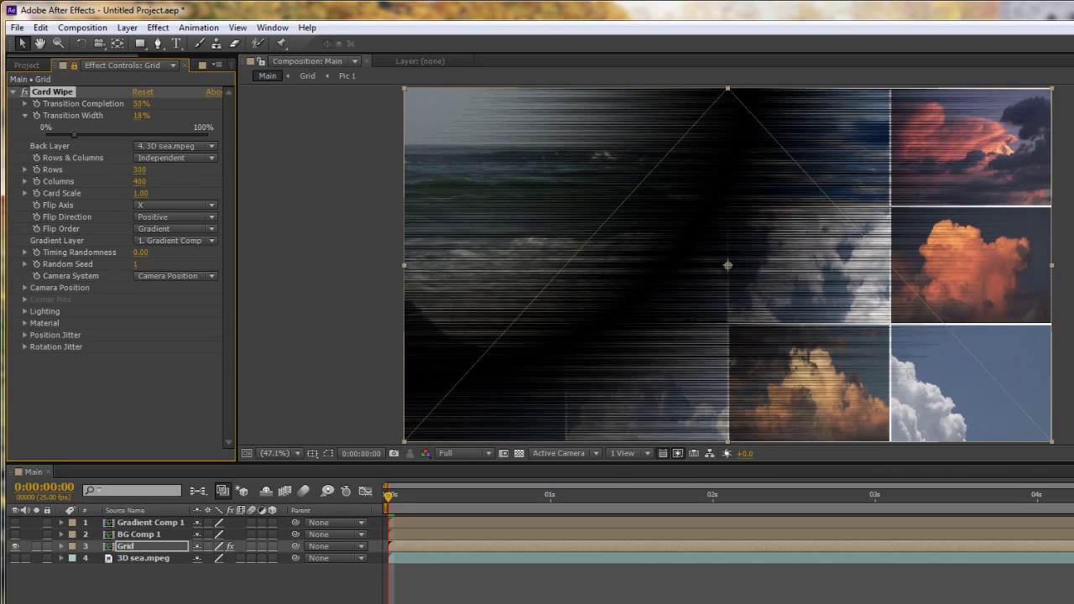
left_click_drag(72, 136, 75, 135)
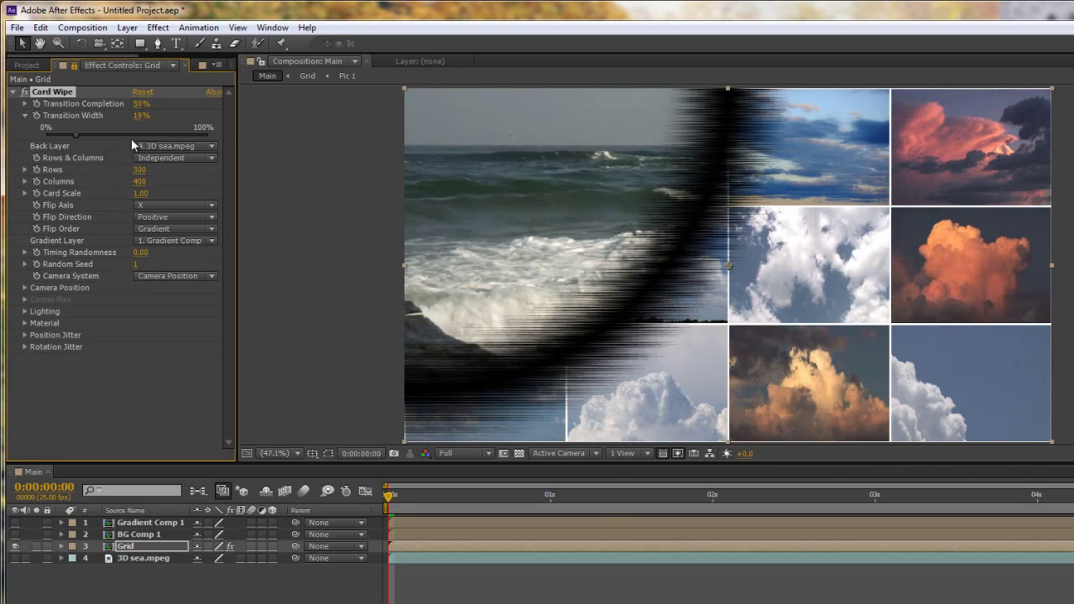
left_click(179, 135)
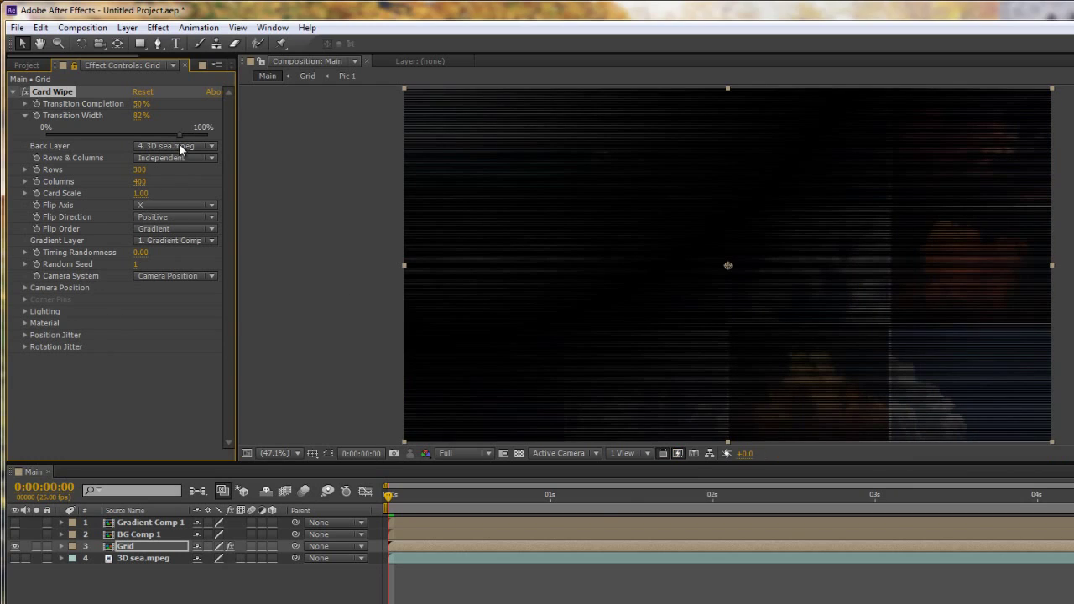
left_click_drag(182, 136, 109, 139)
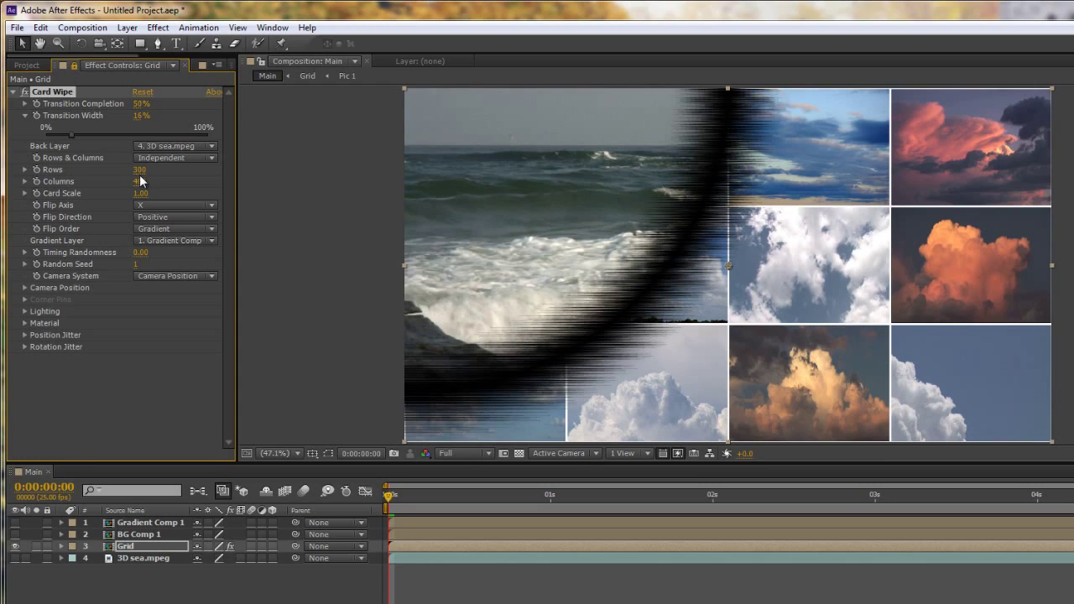
Step: Set Card Wipe back to 3 rows and 4 columns
left_click(139, 169)
type("3")
key("Tab")
type("4")
key("Return")
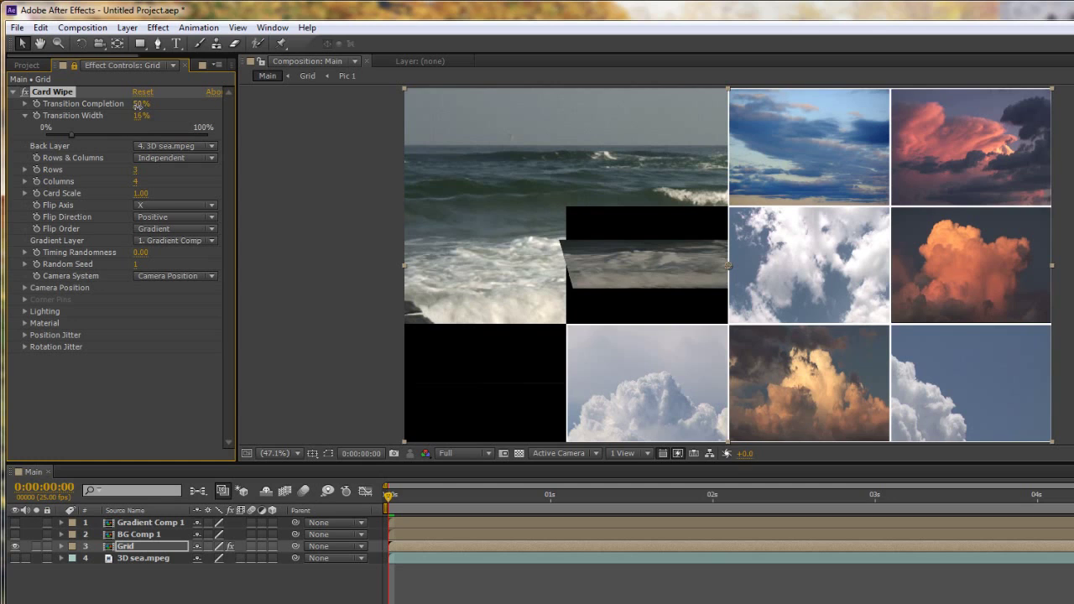
Step: Preview the first card flipping, then set Transition Width to 50%
left_click_drag(140, 104, 52, 135)
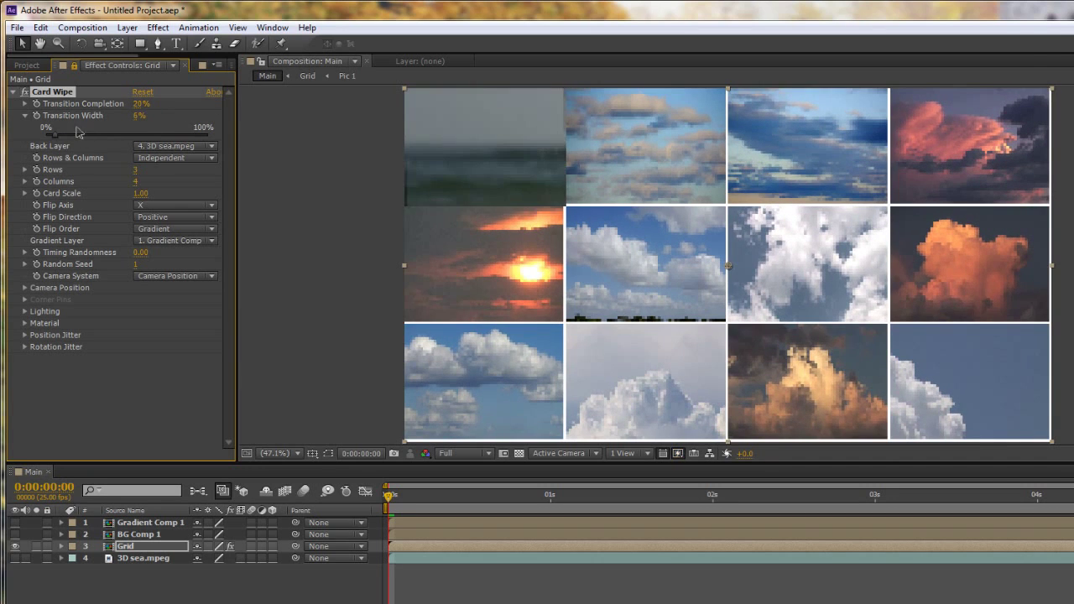
mouse_move(141, 105)
left_mouse_down()
mouse_move(130, 105)
mouse_move(222, 110)
mouse_move(144, 109)
mouse_move(137, 125)
left_mouse_up()
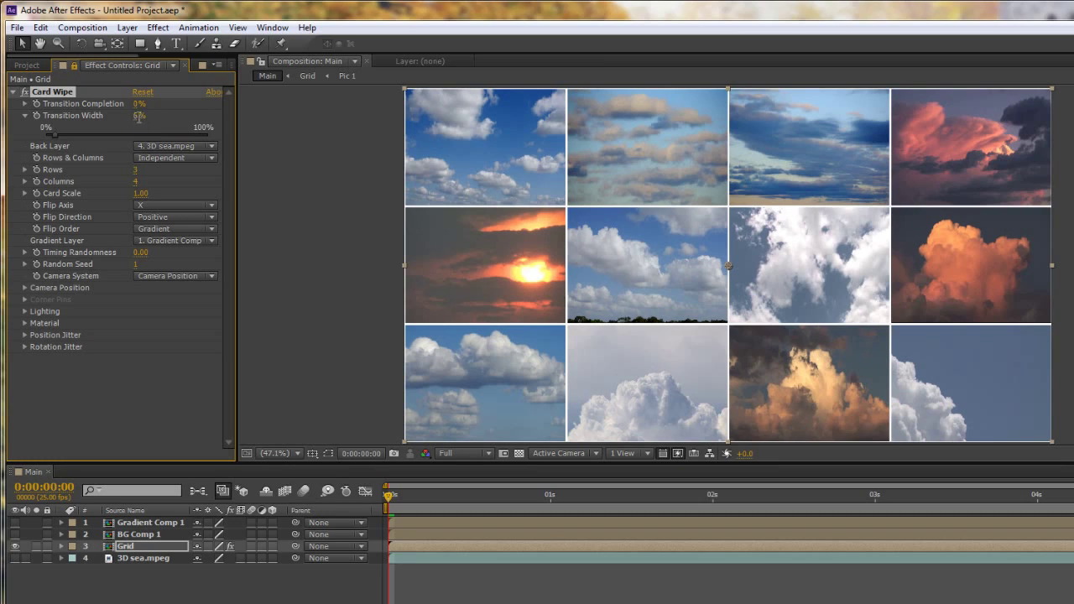
left_click(139, 115)
type("50")
key("Return")
Step: Set Timing Randomness to 1.00, preview the staggered flips, and try Card Scale 0.46
left_click_drag(169, 104, 126, 124)
left_click(21, 250)
left_click(23, 252)
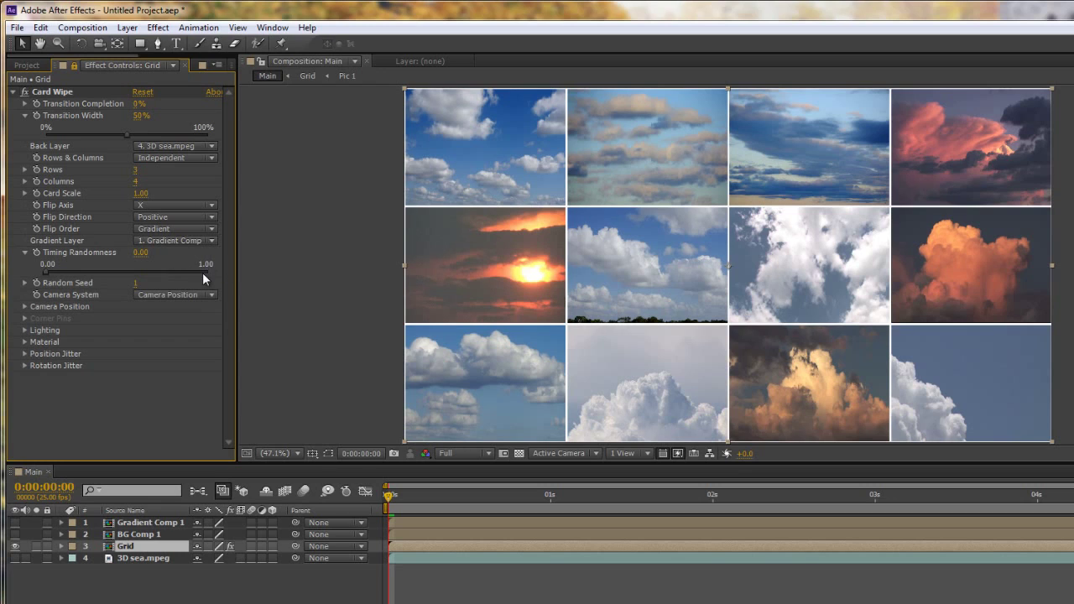
left_click_drag(202, 272, 210, 272)
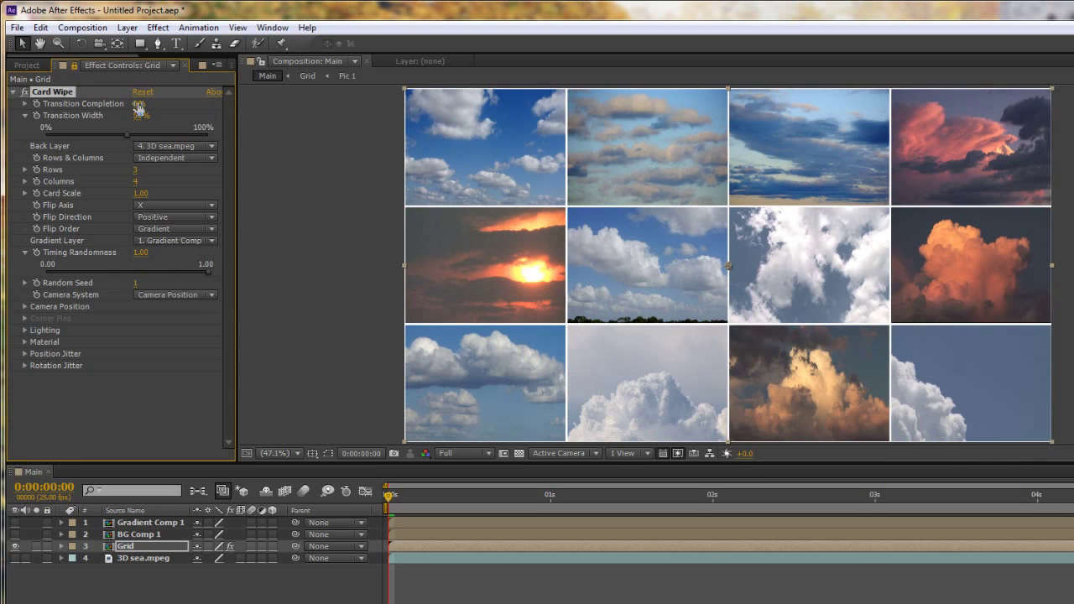
left_click_drag(139, 108, 159, 104)
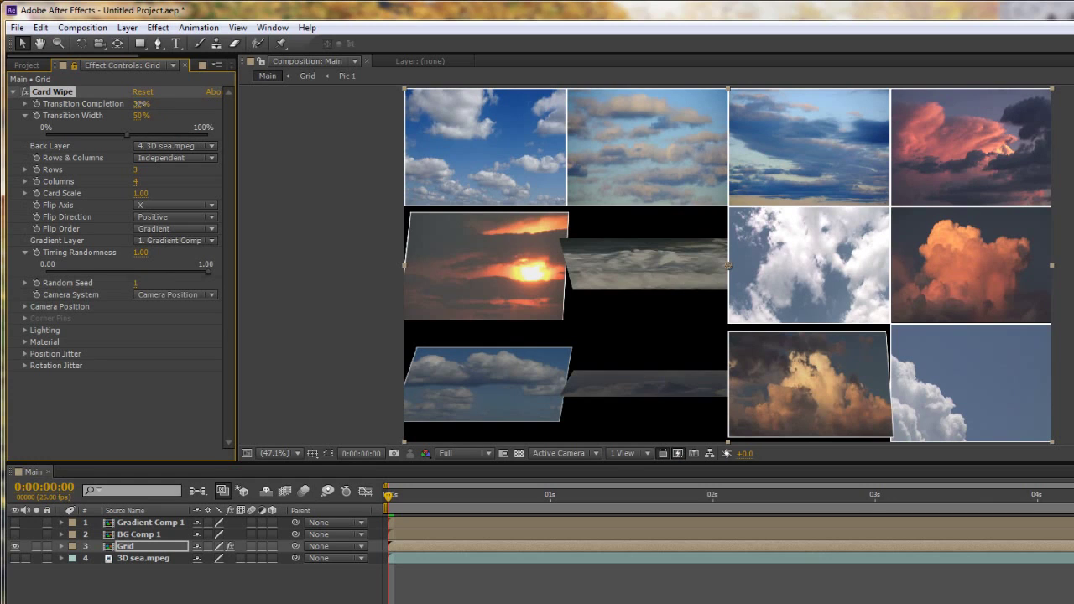
left_click_drag(141, 104, 116, 112)
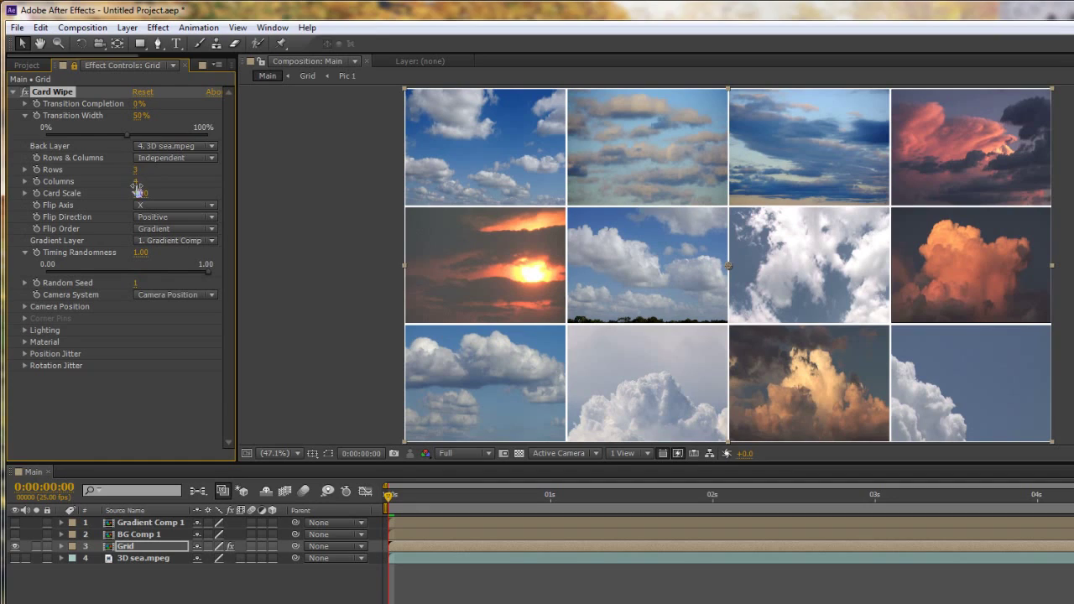
left_click_drag(139, 174, 138, 187)
Step: Set Card Scale to 0.93, Timing Randomness to 0.00 and Transition Width to 10%, previewing the wipe
left_click(140, 195)
left_click_drag(140, 193, 103, 199)
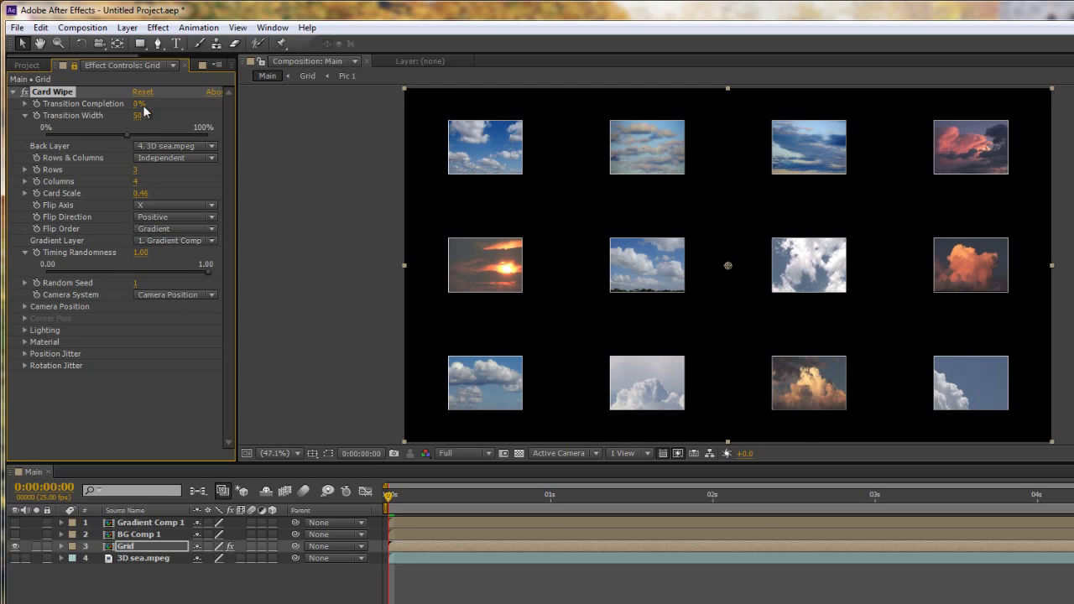
mouse_move(138, 103)
left_mouse_down()
mouse_move(181, 110)
mouse_move(126, 117)
left_mouse_up()
left_click_drag(211, 274, 5, 282)
left_click_drag(127, 135, 63, 136)
left_click_drag(138, 107, 241, 113)
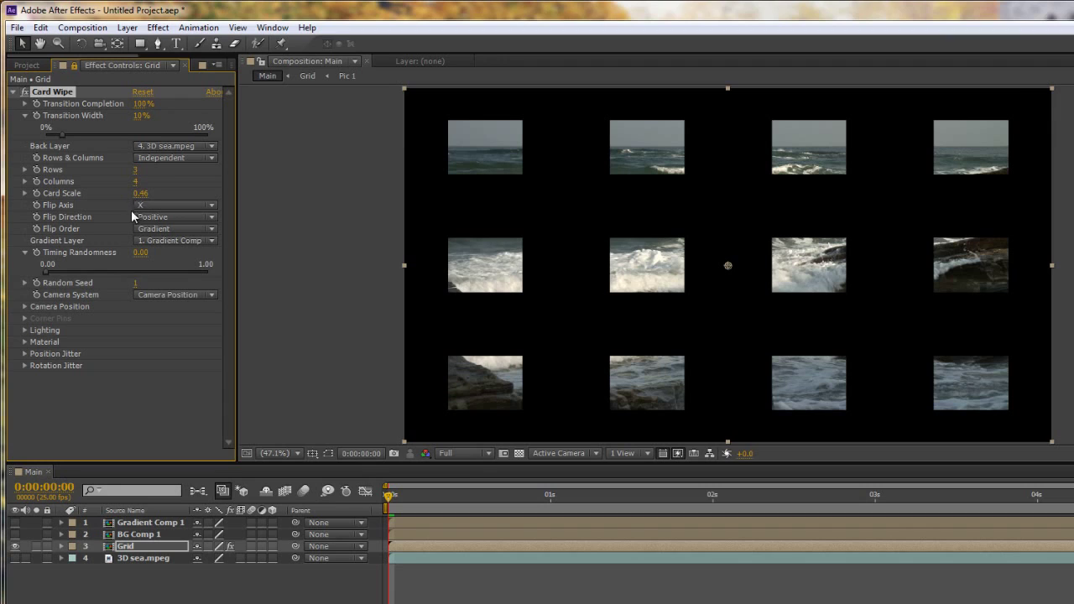
left_click_drag(140, 193, 176, 198)
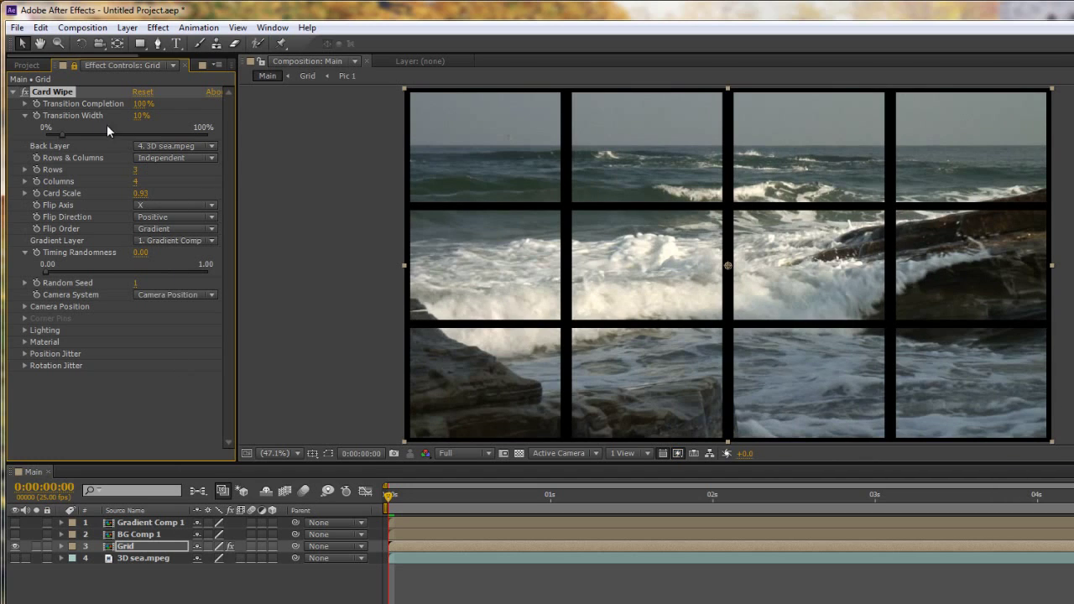
left_click_drag(142, 107, 77, 112)
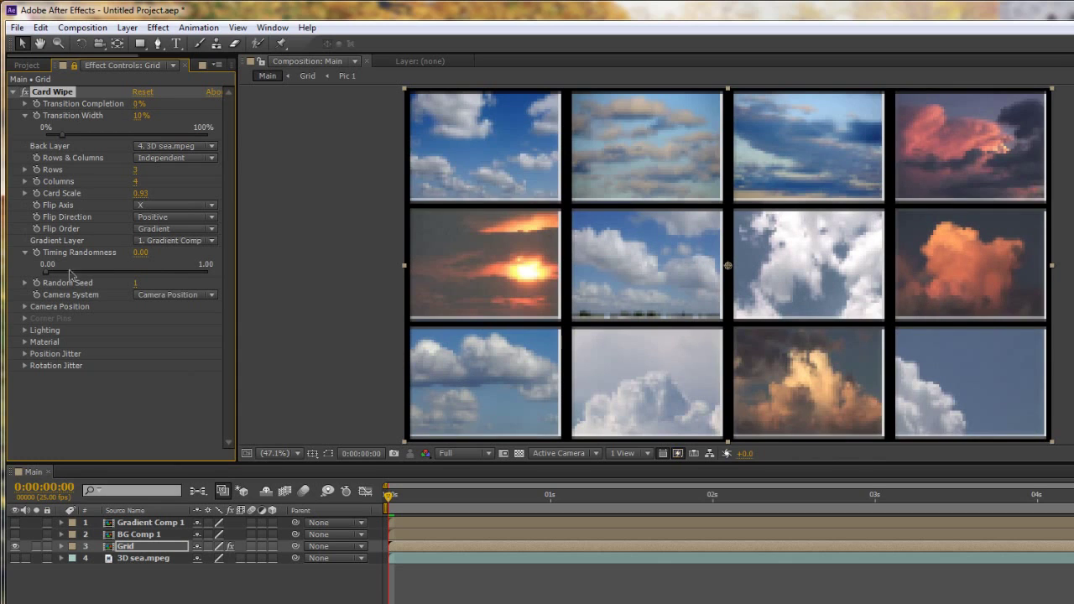